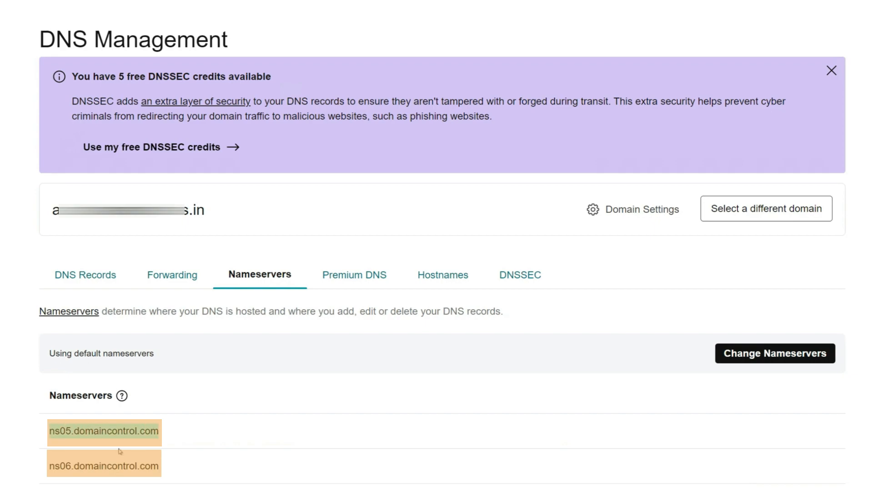
Confirm the nameserver instructions in Cloudflare's site onboarding to proceed with the nameserver check
{"action": "left_click_drag", "start_coordinate": [53, 466], "coordinate": [218, 468]}
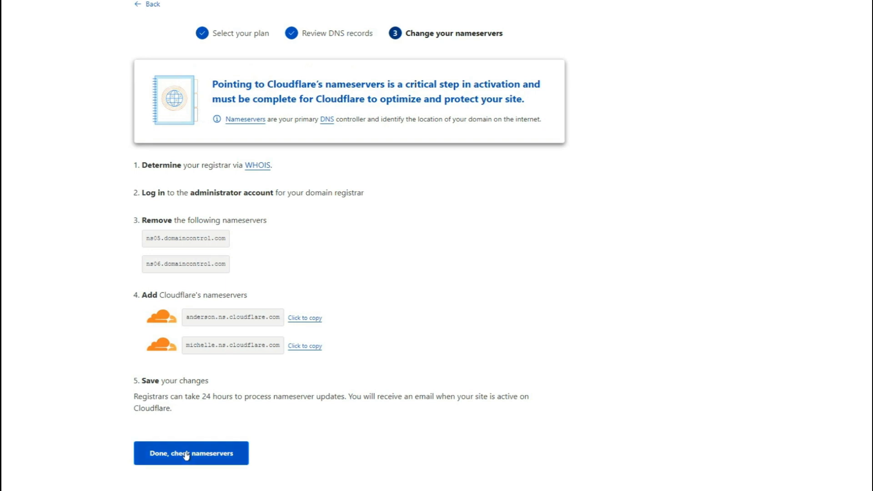
{"action": "left_click", "coordinate": [182, 454]}
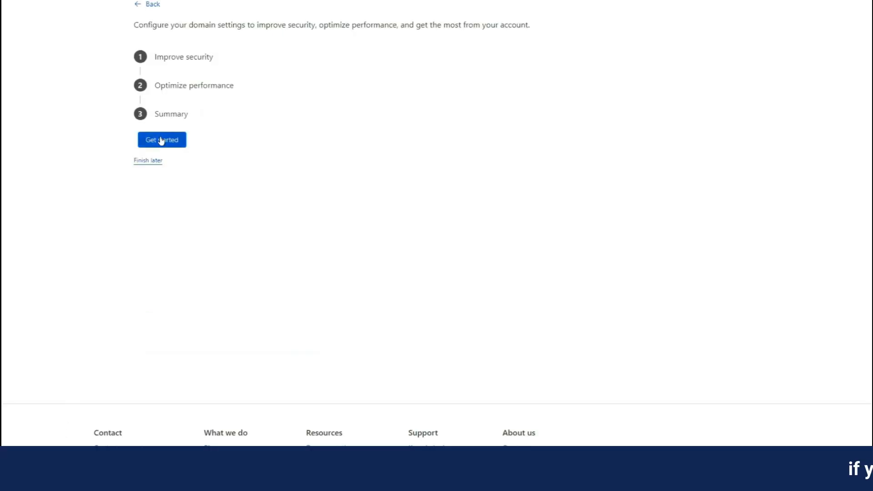
Complete the quick-start guide, saving Automatic HTTPS Rewrites, leaving Always Use HTTPS off, keeping Brotli on, then finish
{"action": "left_click", "coordinate": [161, 140]}
{"action": "left_click", "coordinate": [170, 276]}
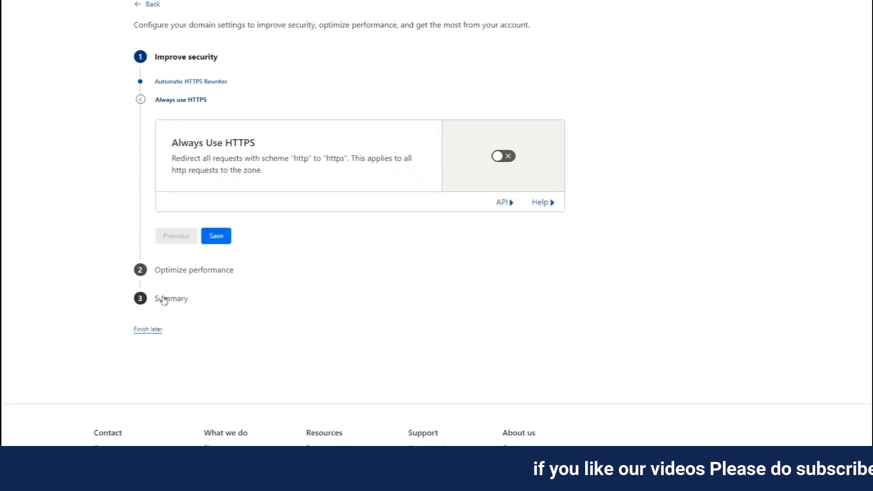
{"action": "left_click", "coordinate": [220, 240]}
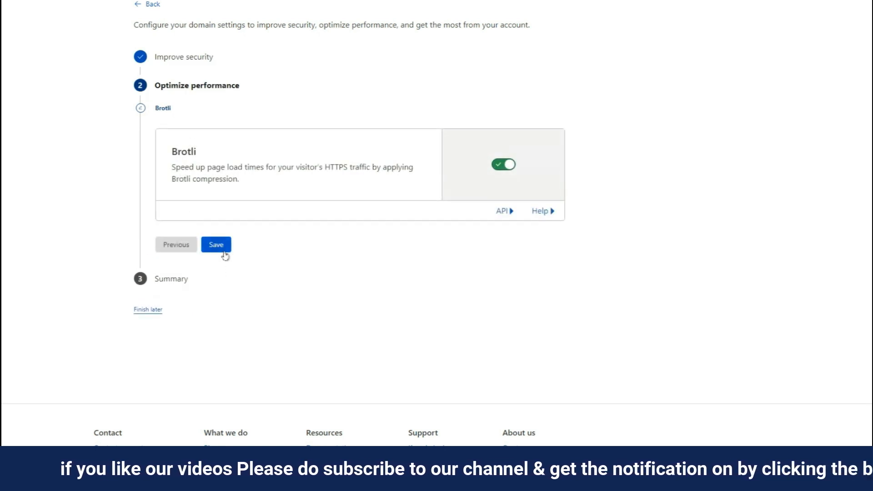
{"action": "left_click", "coordinate": [223, 249]}
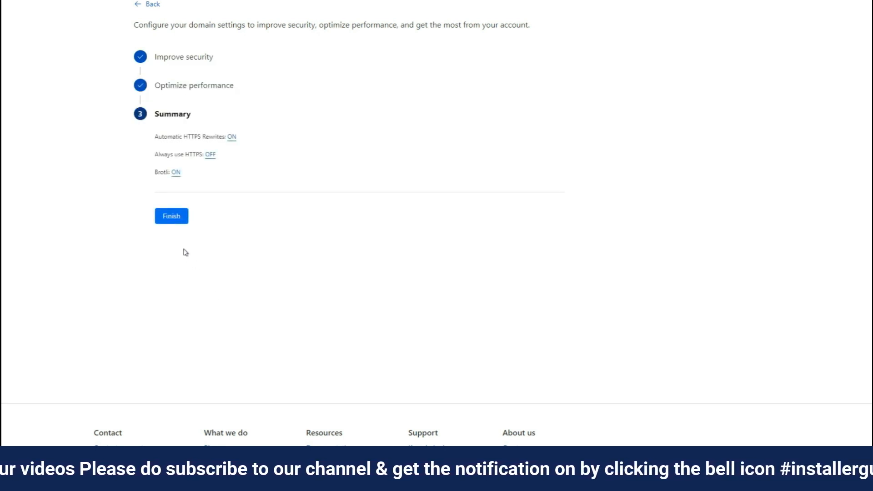
{"action": "left_click", "coordinate": [175, 217]}
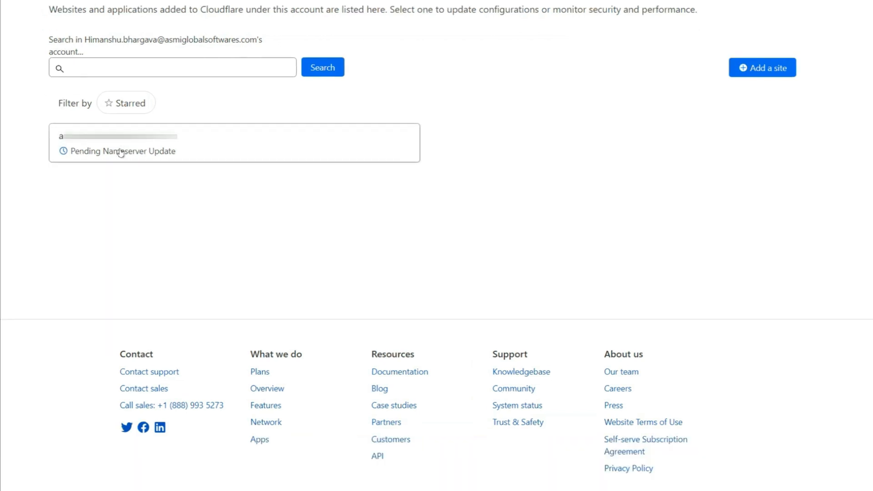
Open the pending site and read its nameserver setup instructions to remove and replace
{"action": "left_click", "coordinate": [120, 152]}
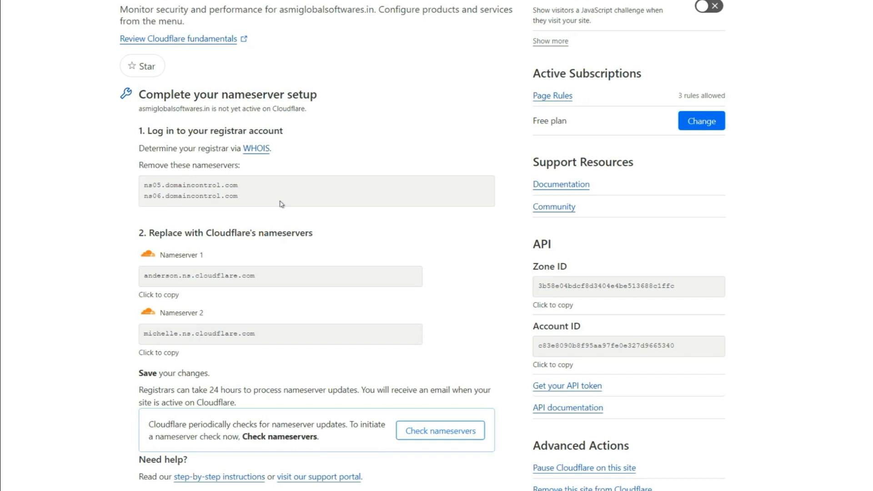
{"action": "left_click_drag", "start_coordinate": [143, 164], "coordinate": [234, 165]}
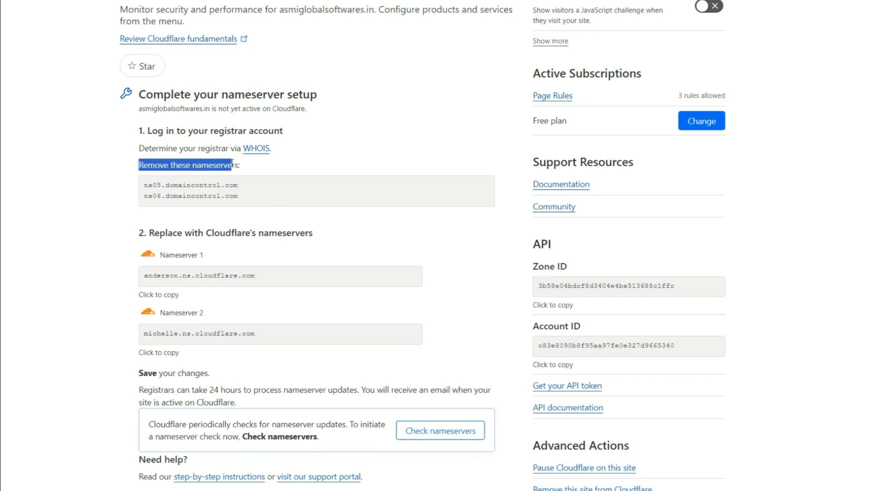
{"action": "left_click", "coordinate": [151, 129]}
{"action": "left_click_drag", "start_coordinate": [151, 129], "coordinate": [292, 134]}
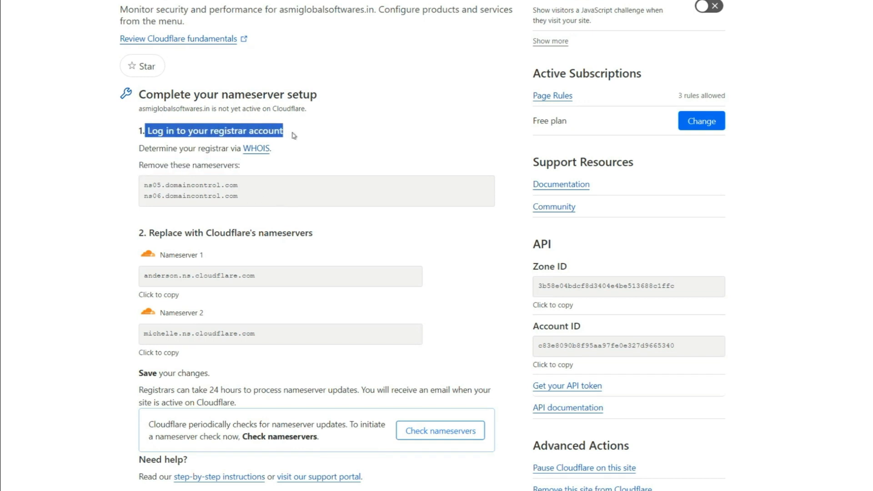
{"action": "left_click_drag", "start_coordinate": [177, 233], "coordinate": [314, 233]}
{"action": "left_click", "coordinate": [153, 276]}
{"action": "left_click", "coordinate": [272, 281]}
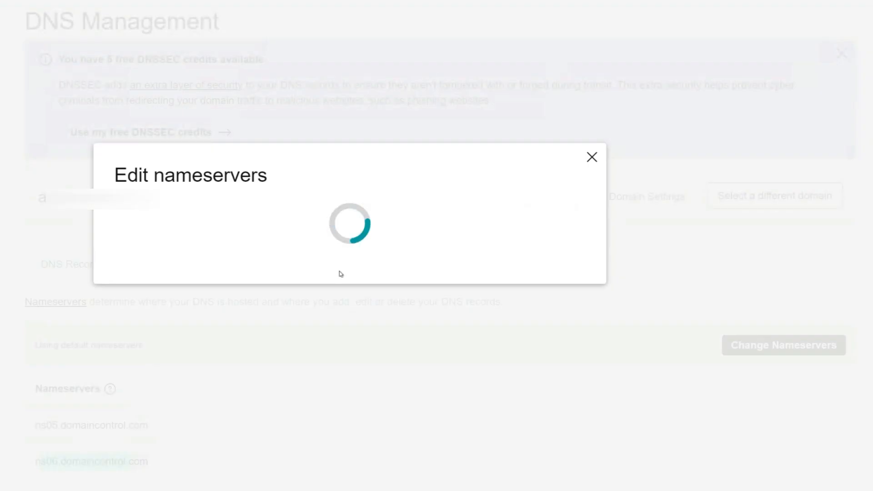
{"action": "left_click", "coordinate": [590, 111]}
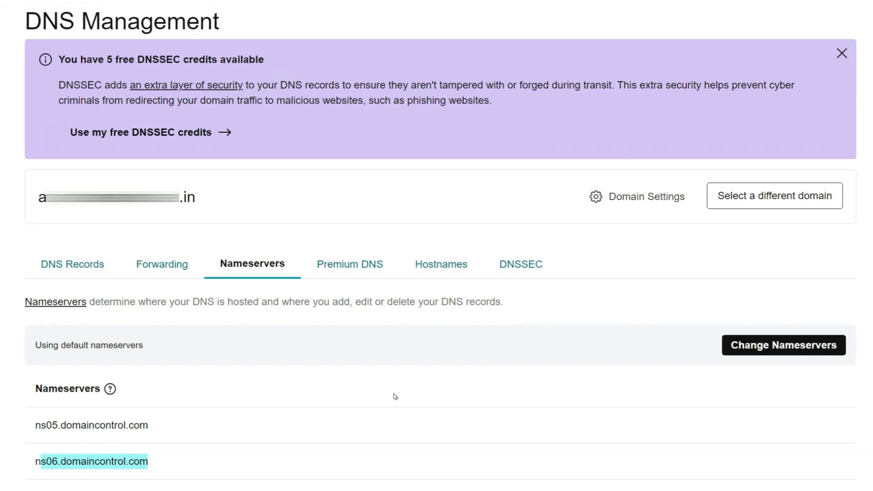
Copy ns05.domaincontrol.com into a new Notepad document as a backup of the current nameservers
{"action": "left_click", "coordinate": [50, 425]}
{"action": "left_click_drag", "start_coordinate": [36, 425], "coordinate": [147, 423]}
{"action": "key", "text": "ctrl+c"}
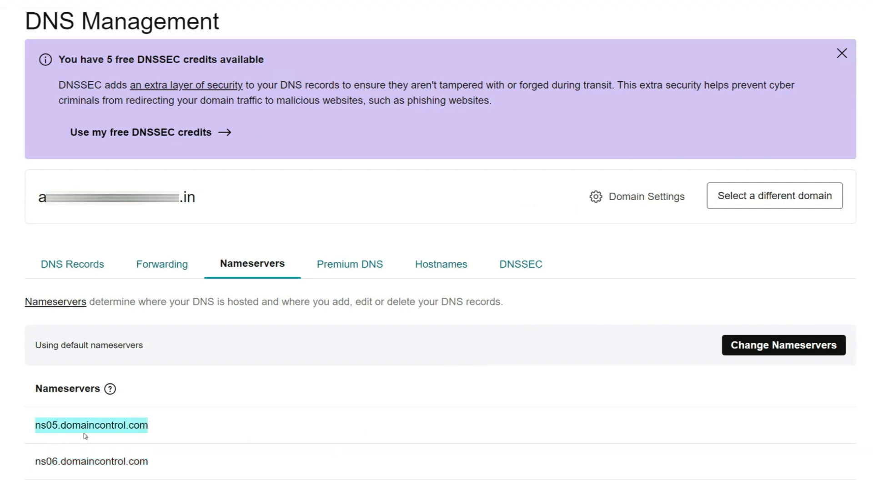
{"action": "key", "text": "super"}
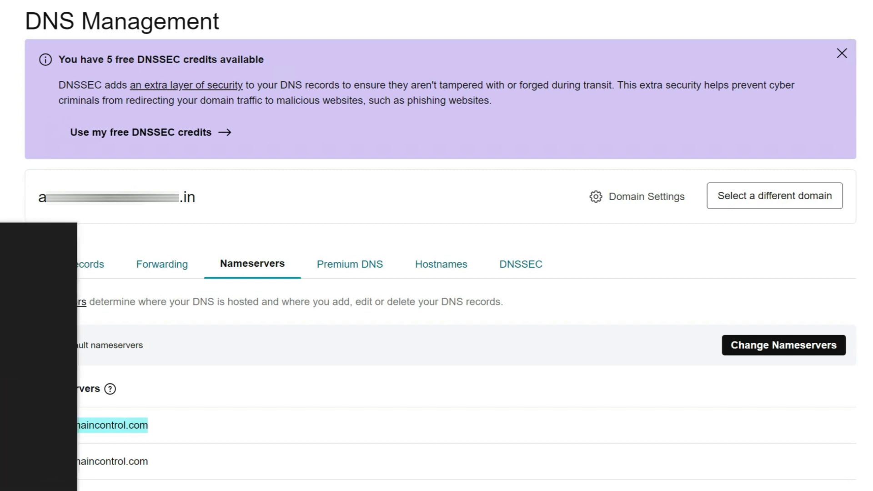
{"action": "type", "text": "n"}
{"action": "key", "text": "Return"}
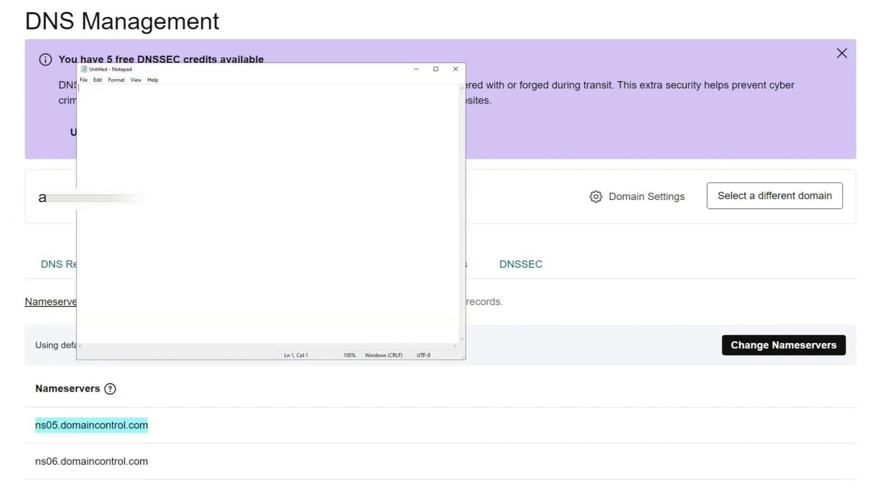
{"action": "key", "text": "ctrl+v"}
{"action": "key", "text": "Return"}
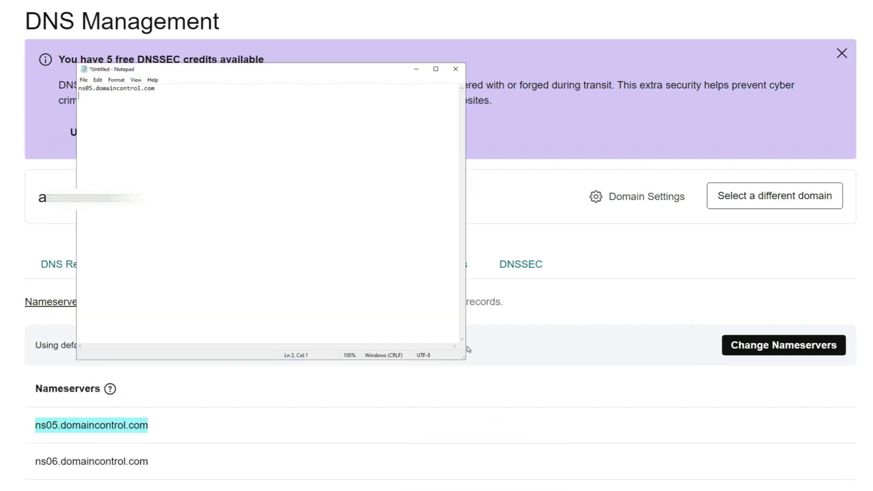
{"action": "left_click", "coordinate": [415, 69]}
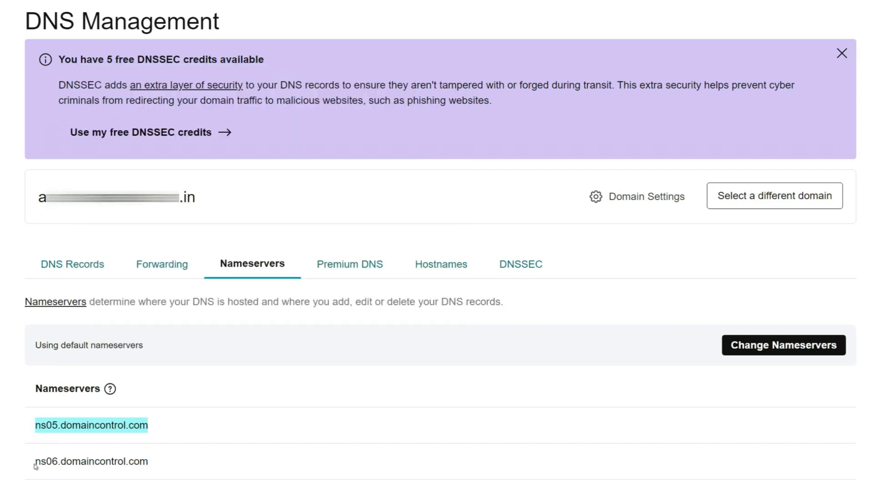
Add ns06.domaincontrol.com to the Notepad backup on the next line
{"action": "left_click_drag", "start_coordinate": [36, 462], "coordinate": [151, 465]}
{"action": "key", "text": "ctrl+c"}
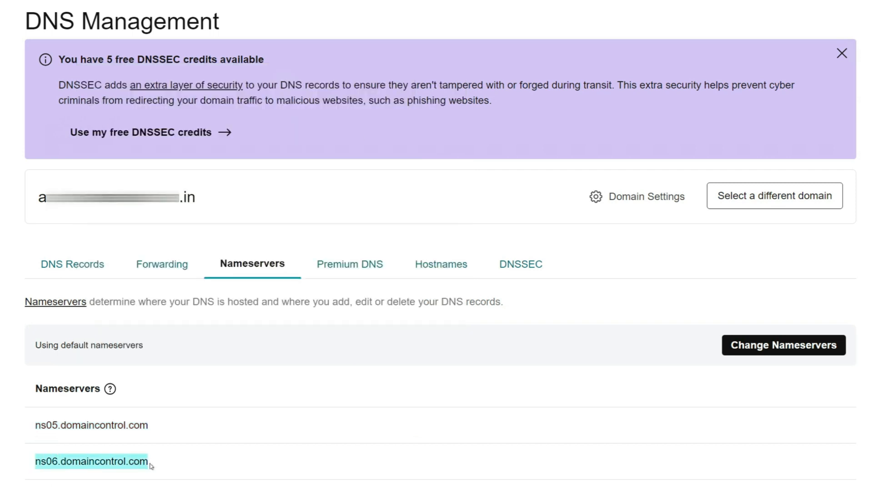
{"action": "key", "text": "alt+Tab"}
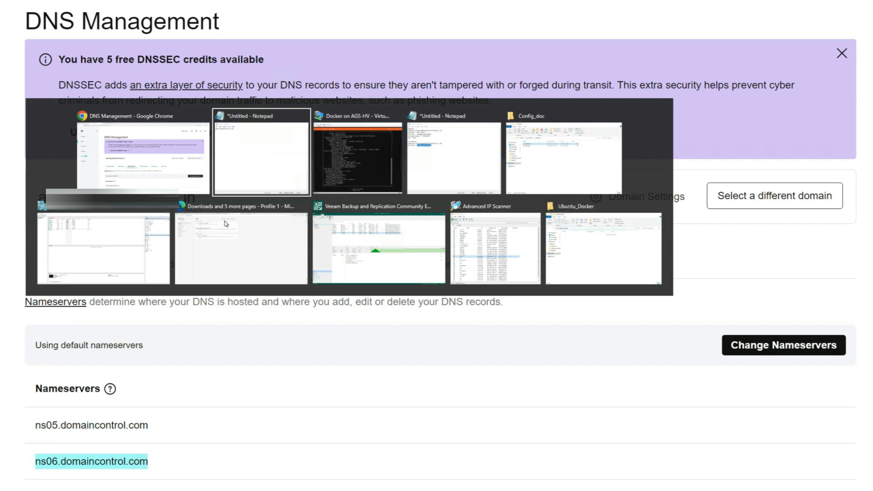
{"action": "key", "text": "ctrl+v"}
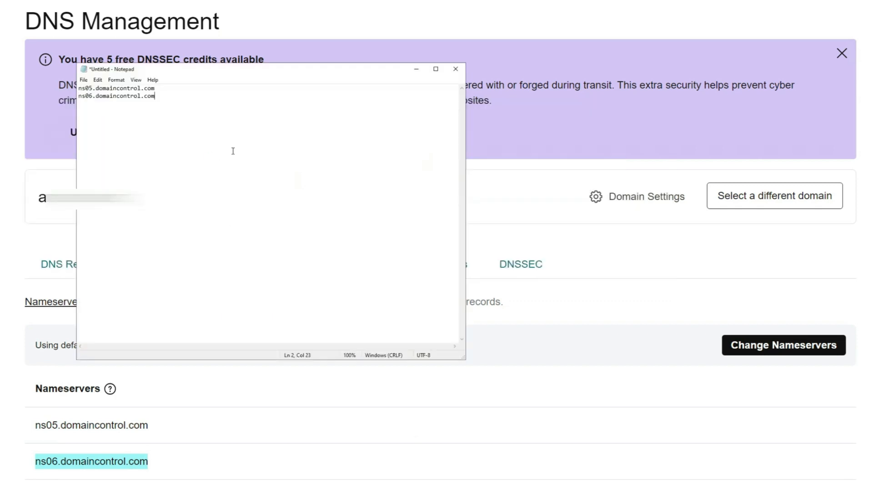
{"action": "left_click", "coordinate": [416, 68]}
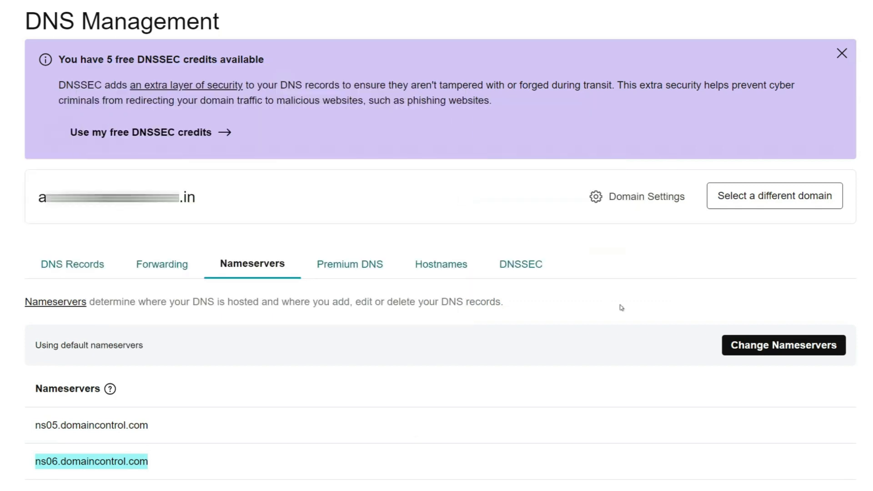
Switch the domain to custom nameservers and enter anderson.ns.cloudflare.com as Nameserver 1
{"action": "left_click", "coordinate": [762, 346]}
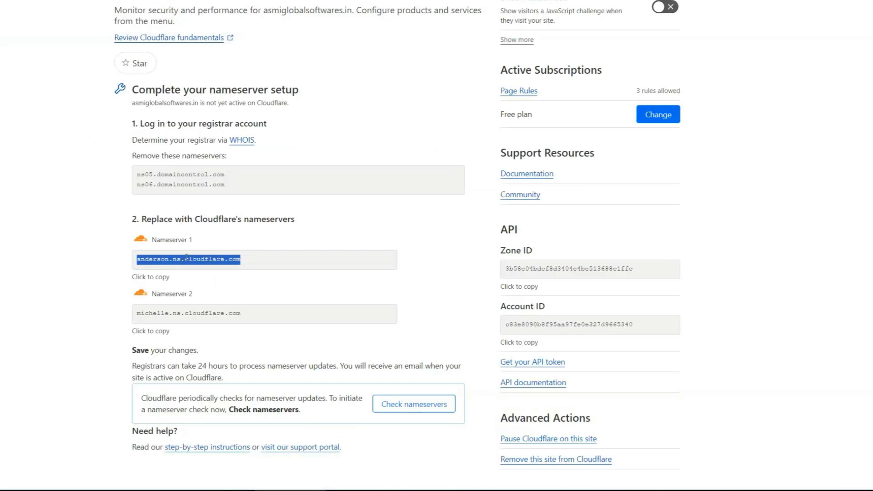
{"action": "right_click", "coordinate": [186, 257]}
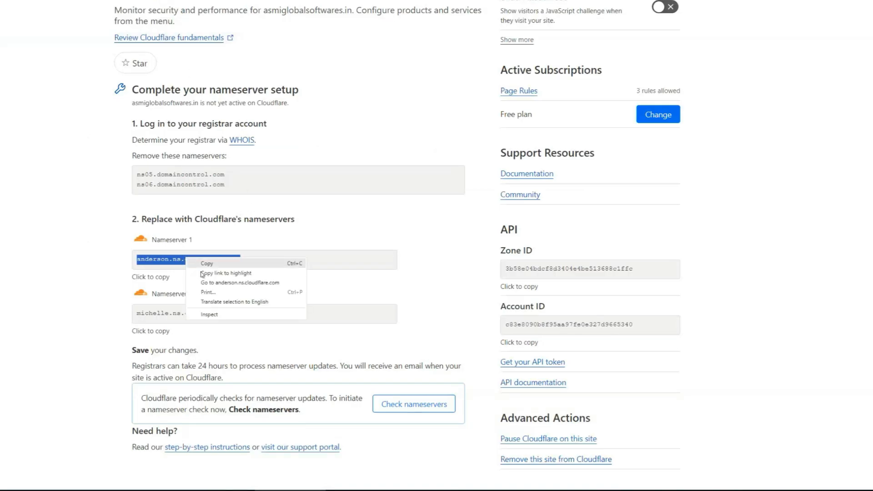
{"action": "left_click", "coordinate": [196, 262]}
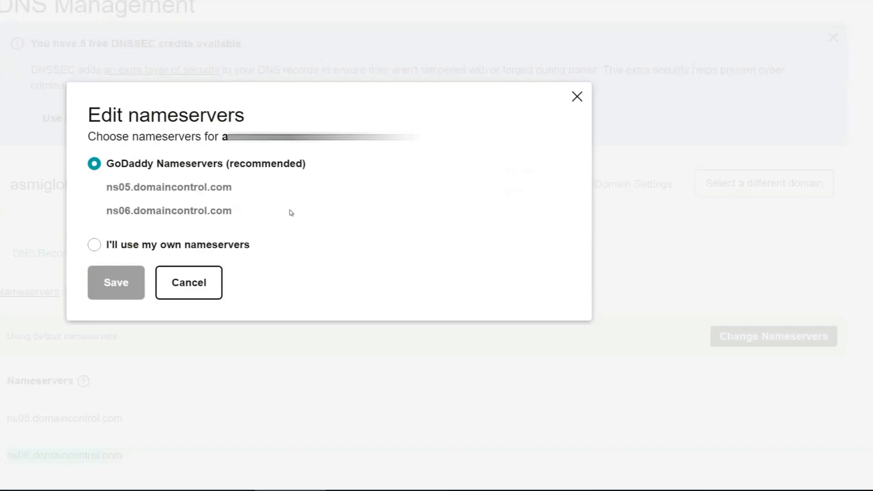
{"action": "left_click", "coordinate": [165, 244]}
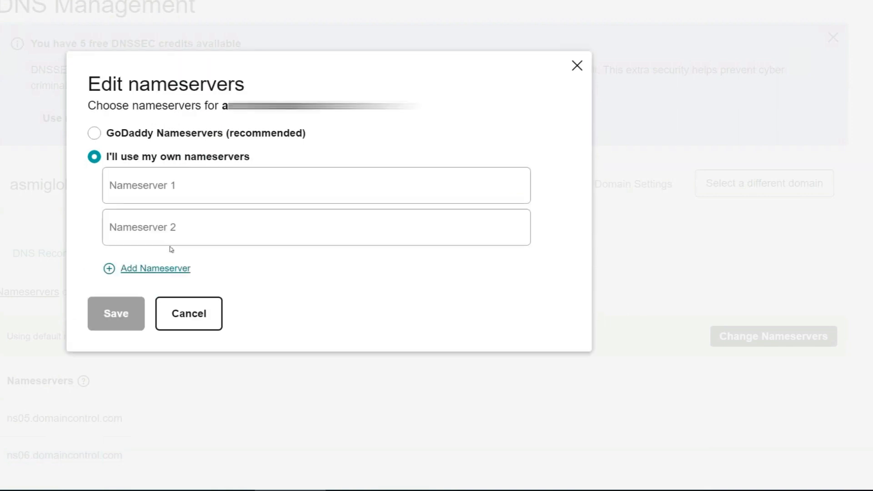
{"action": "type", "text": "anderson.ns.cloudflare.com"}
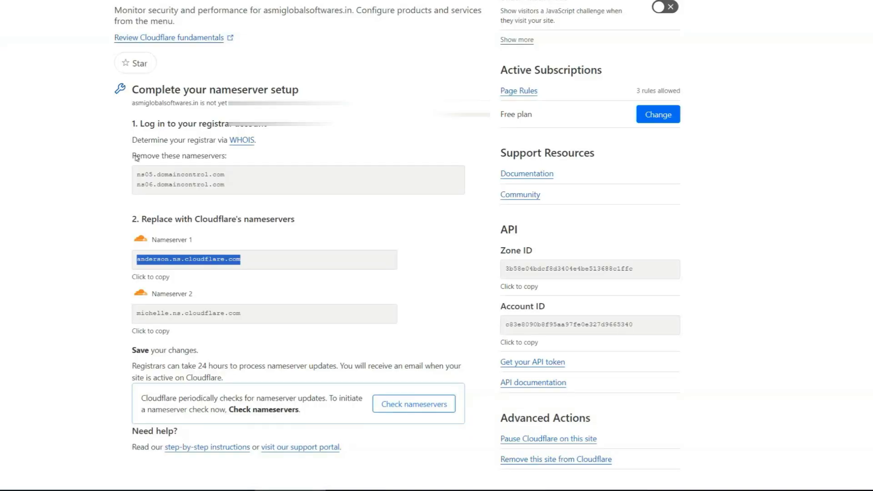
Enter michelle.ns.cloudflare.com as Nameserver 2 and save the nameserver change
{"action": "left_click", "coordinate": [141, 313]}
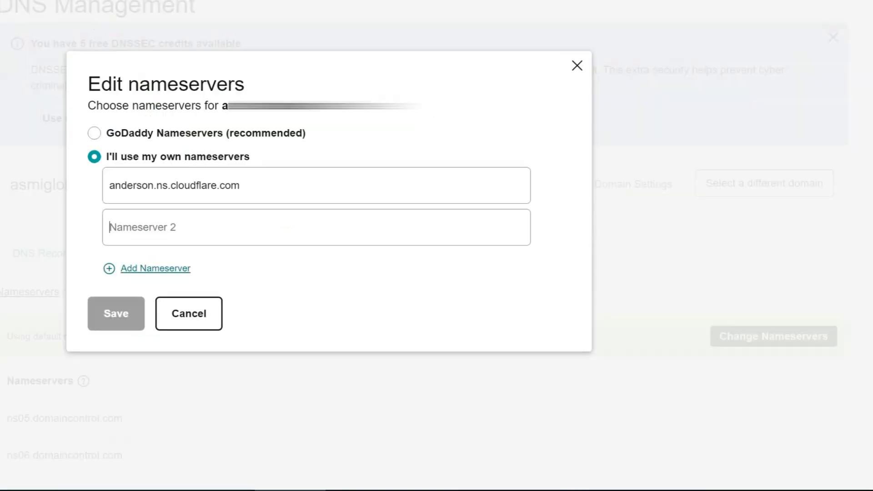
{"action": "type", "text": "michelle.ns.cloudflare.com"}
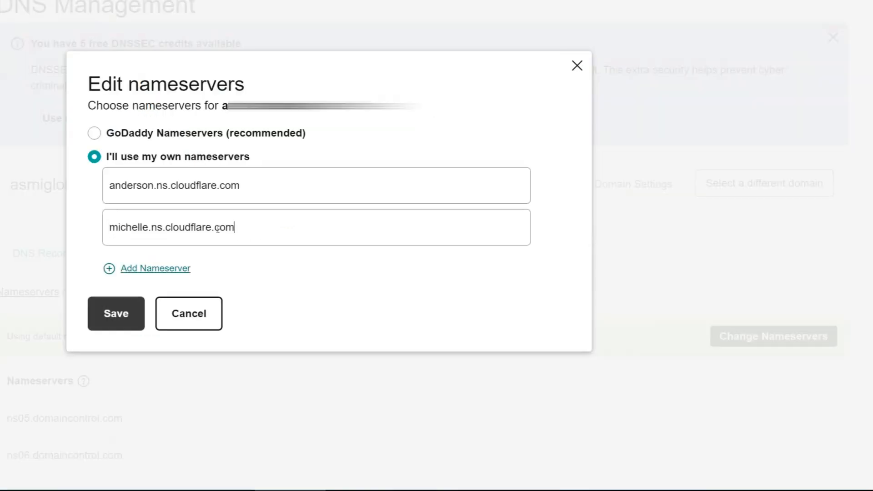
{"action": "left_click", "coordinate": [119, 313]}
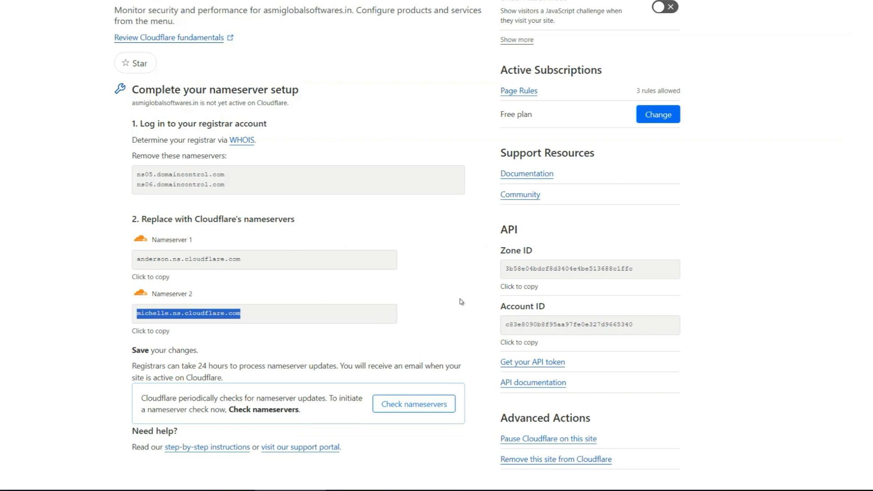
Run Cloudflare's nameserver check for the site
{"action": "left_click", "coordinate": [430, 287]}
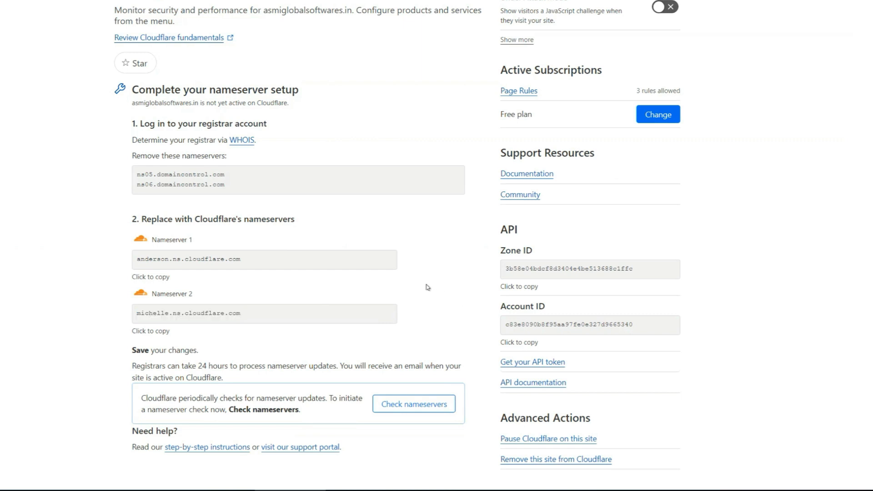
{"action": "scroll", "coordinate": [406, 307], "scroll_direction": "down", "scroll_amount": 2}
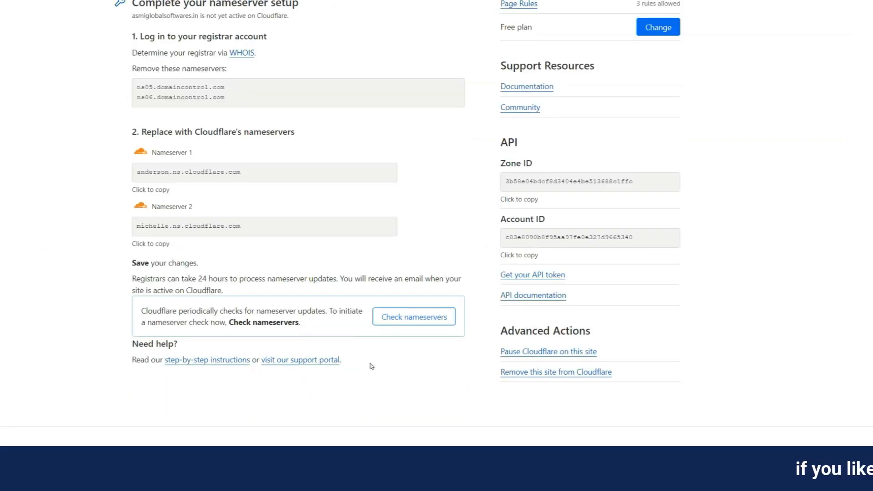
{"action": "left_click", "coordinate": [413, 317]}
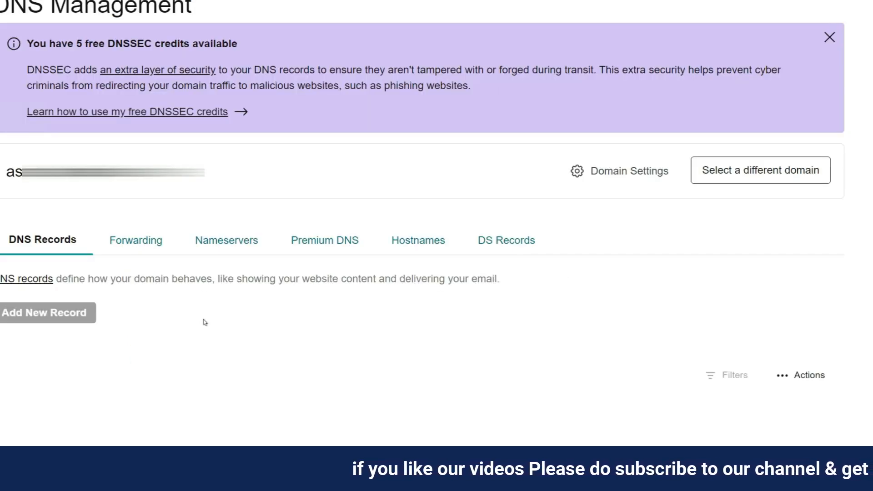
Review the domain's Nameservers and DNS Records tabs at the registrar
{"action": "left_click", "coordinate": [235, 240]}
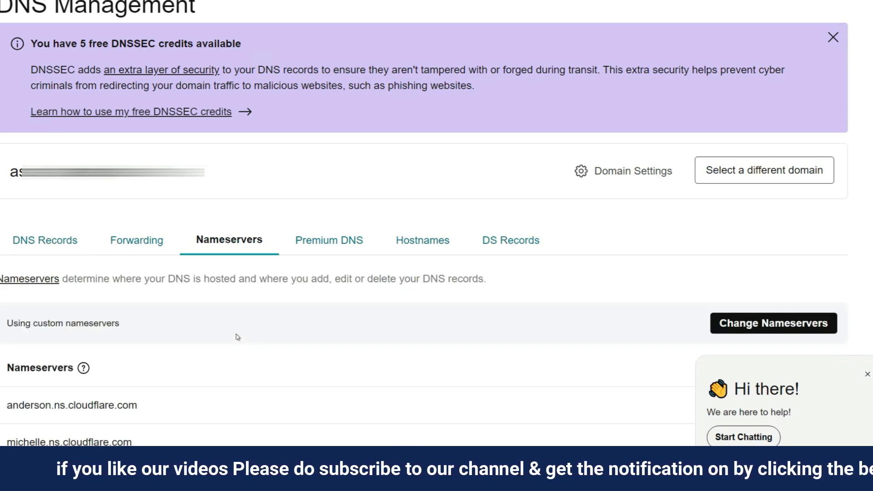
{"action": "left_click", "coordinate": [57, 243]}
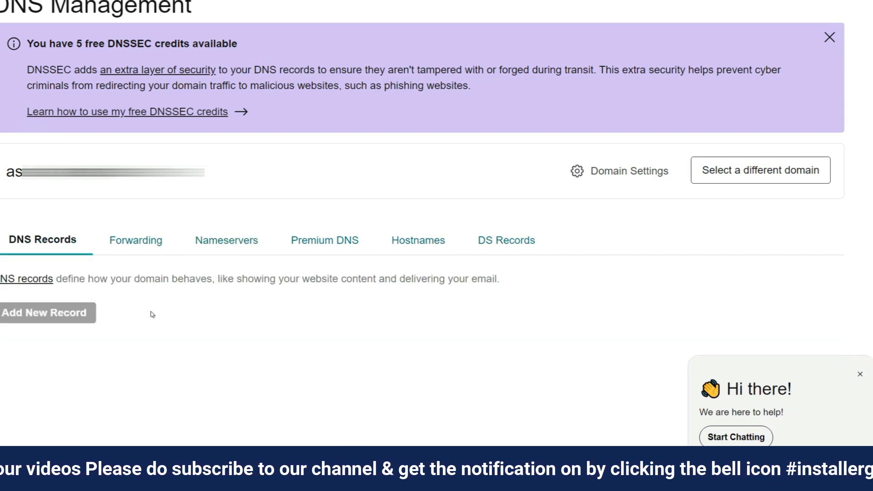
{"action": "left_click", "coordinate": [235, 243]}
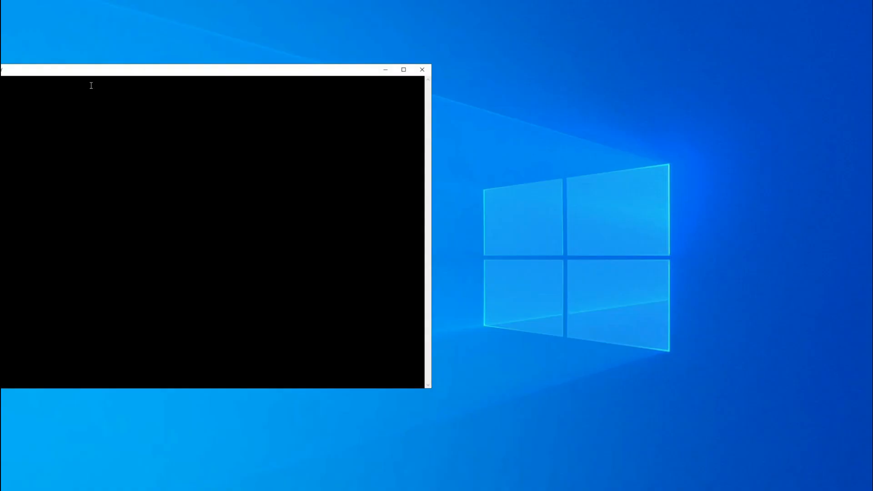
Log in to the Docker server at 10.10.10.17 as docker over SSH and run sudo apt update, entering the account password
{"action": "key", "text": "Return"}
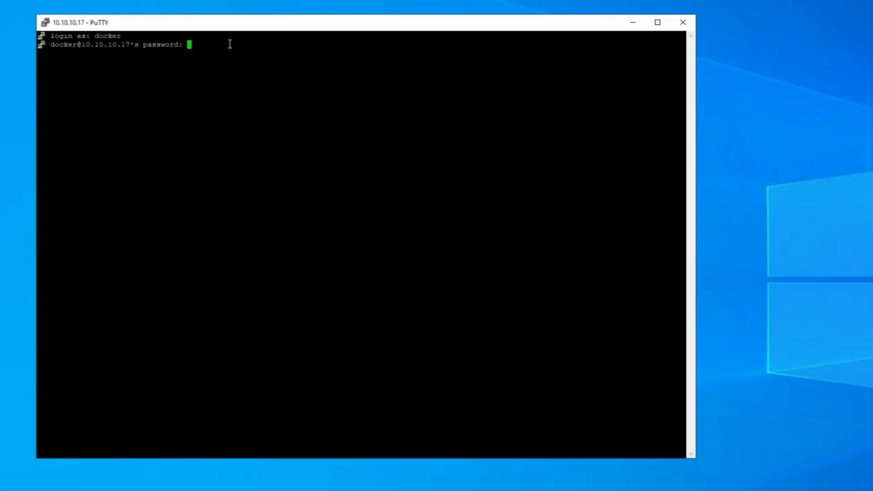
{"action": "key", "text": "Return"}
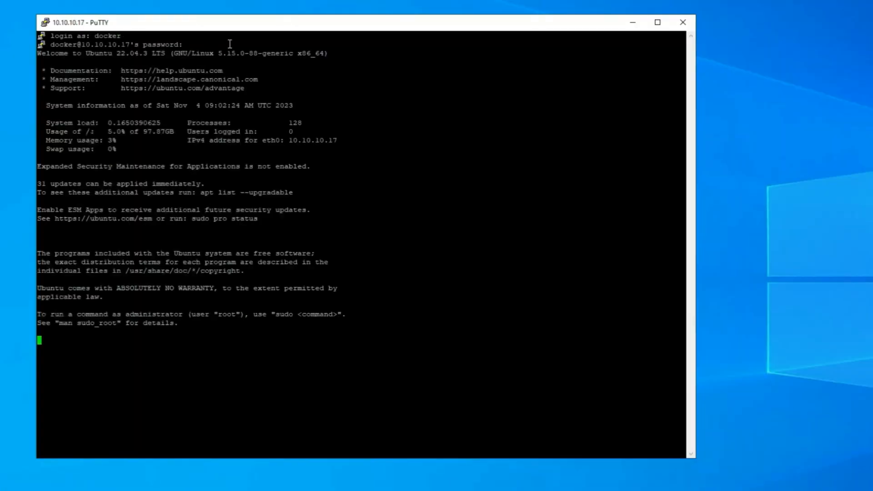
{"action": "type", "text": "sudo apt update"}
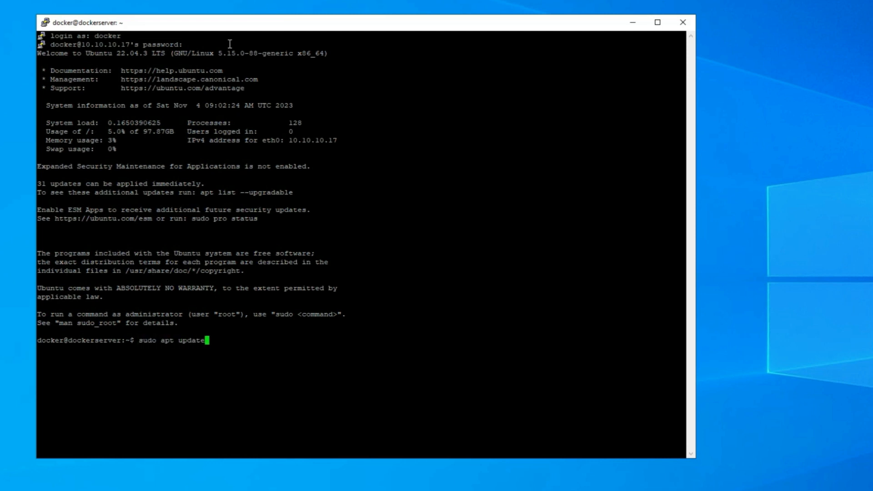
{"action": "key", "text": "Return"}
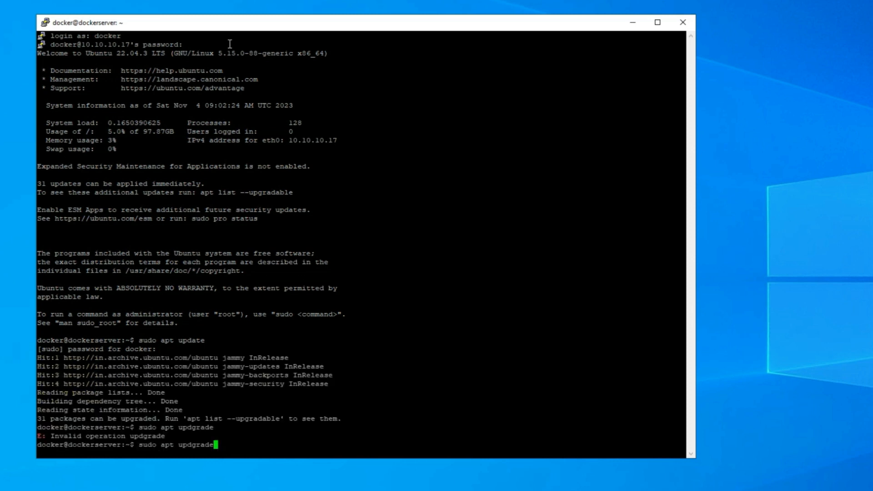
{"action": "key", "text": "BackSpace"}
{"action": "key", "text": "BackSpace"}
Correct the command to sudo apt upgrade, run it, and confirm the package upgrade with y
{"action": "key", "text": "BackSpace"}
{"action": "key", "text": "BackSpace"}
{"action": "key", "text": "BackSpace"}
{"action": "key", "text": "BackSpace"}
{"action": "type", "text": "grade"}
{"action": "key", "text": "Return"}
{"action": "type", "text": "y"}
{"action": "key", "text": "Return"}
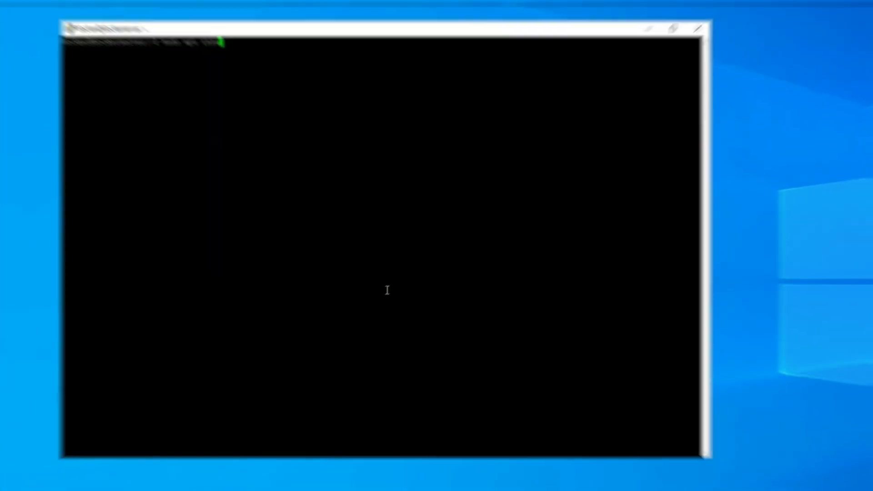
Install docker.io with sudo apt install and confirm the installation with y
{"action": "type", "text": "all docker.io"}
{"action": "key", "text": "Return"}
{"action": "type", "text": "y"}
{"action": "key", "text": "Return"}
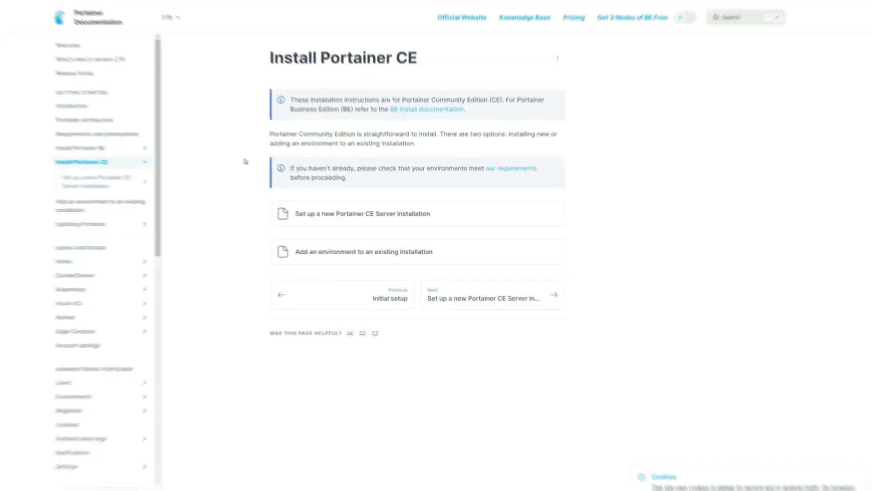
Open the Portainer CE Docker Standalone guide for Linux and copy the docker volume create portainer_data command
{"action": "left_click", "coordinate": [331, 218]}
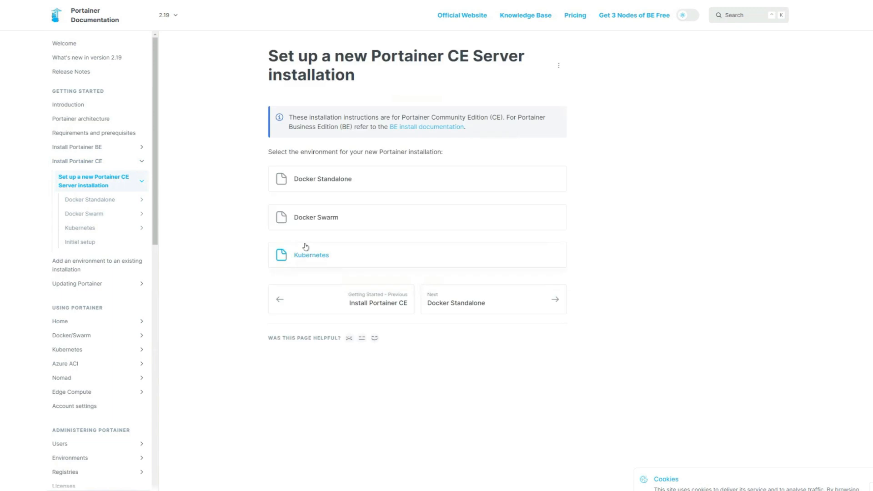
{"action": "left_click", "coordinate": [317, 186]}
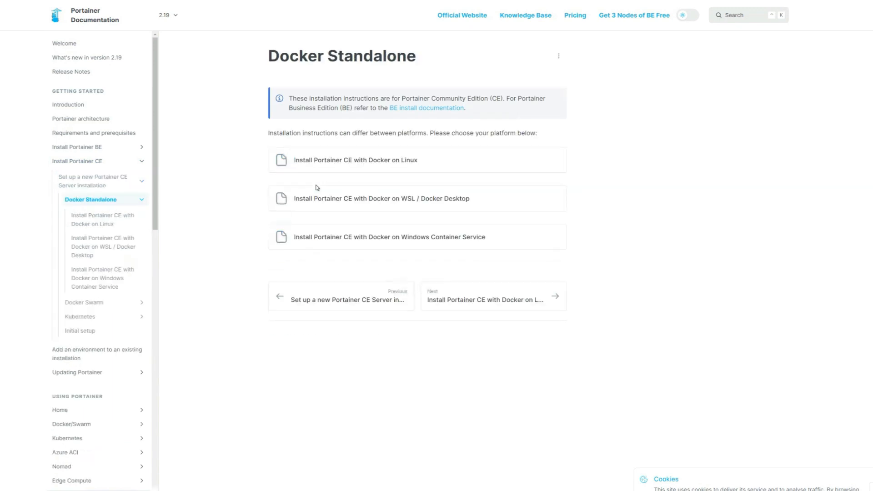
{"action": "left_click", "coordinate": [338, 168]}
{"action": "scroll", "coordinate": [317, 243], "scroll_direction": "down", "scroll_amount": 4}
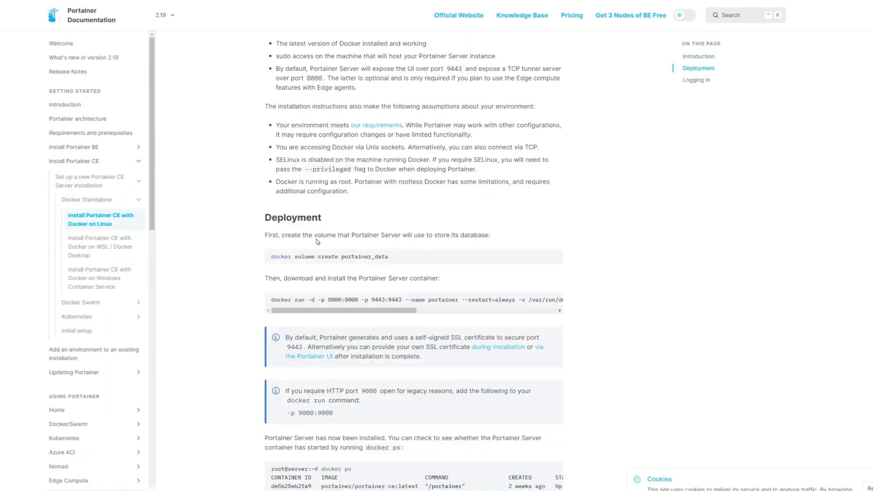
{"action": "mouse_move", "coordinate": [320, 314]}
{"action": "left_mouse_down"}
{"action": "mouse_move", "coordinate": [461, 314]}
{"action": "mouse_move", "coordinate": [320, 313]}
{"action": "left_mouse_up"}
{"action": "left_click", "coordinate": [548, 256]}
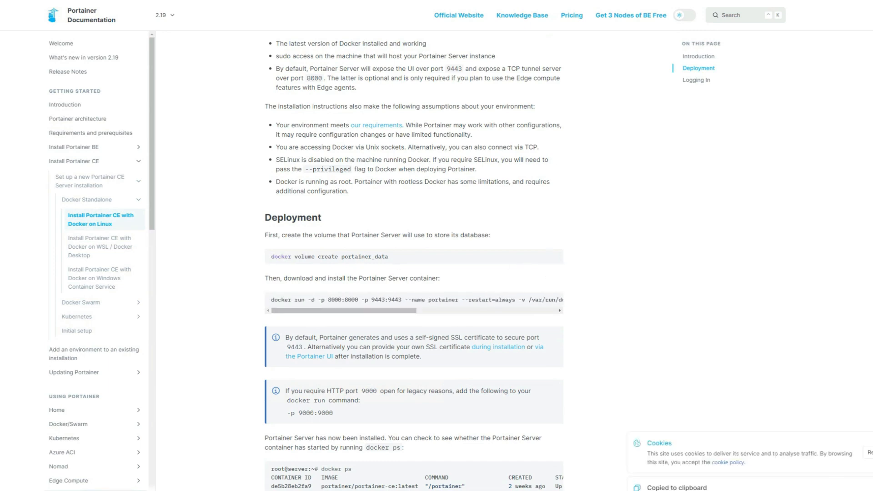
Switch to the SSH terminal, clear it, and run the Portainer volume create and docker run commands
{"action": "key", "text": "alt+Tab"}
{"action": "key", "text": "Return"}
{"action": "type", "text": "claer"}
{"action": "key", "text": "Return"}
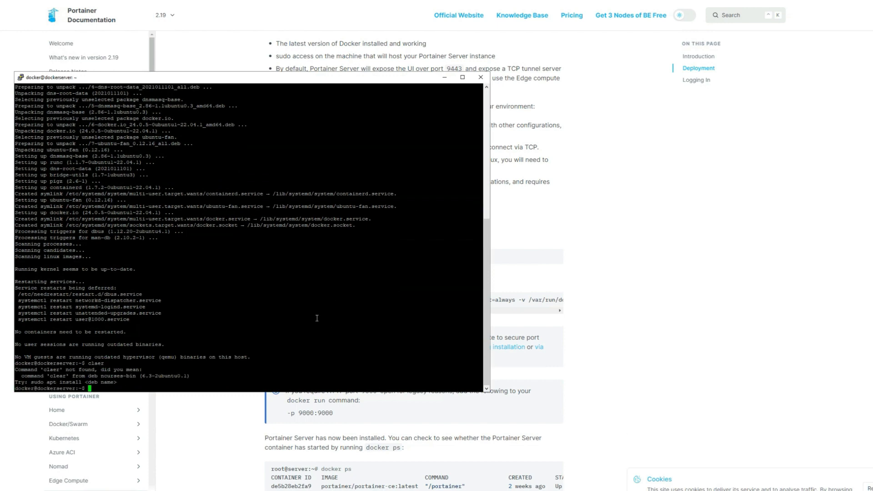
{"action": "type", "text": "clear"}
{"action": "key", "text": "Return"}
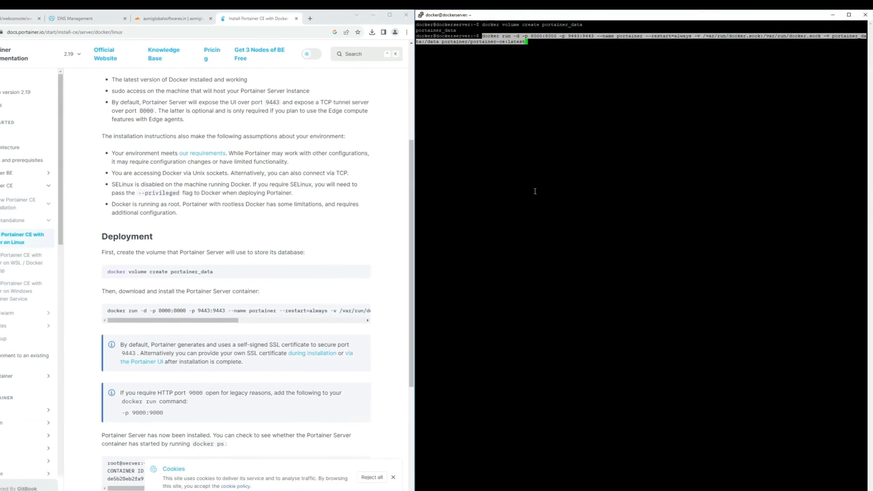
{"action": "key", "text": "Return"}
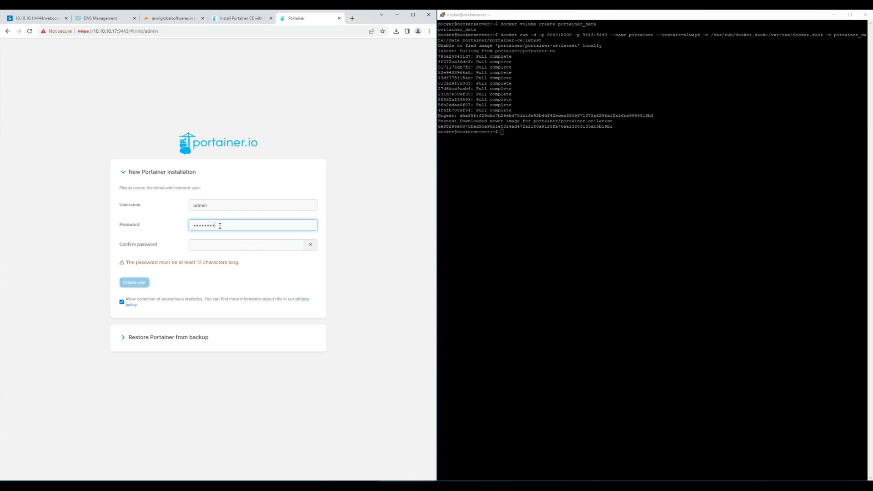
Create the Portainer admin user named admin, entering and confirming its password
{"action": "key", "text": "Tab"}
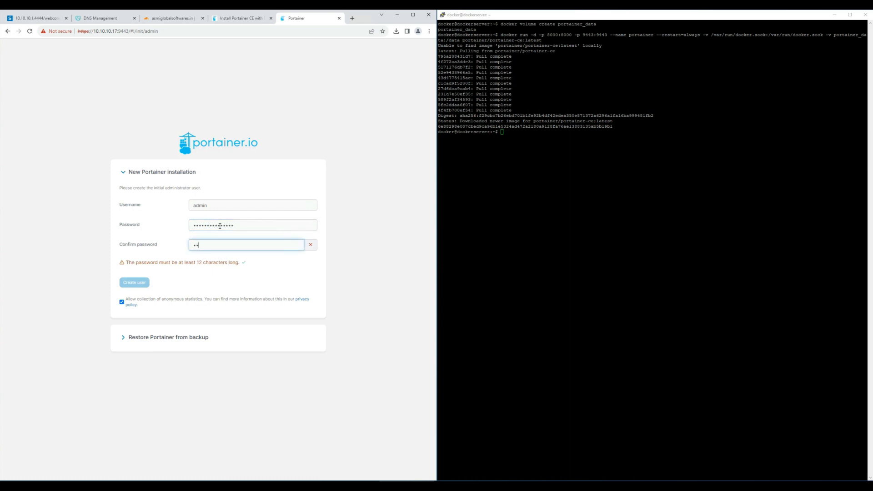
{"action": "type", "text": "•••••••••••••••"}
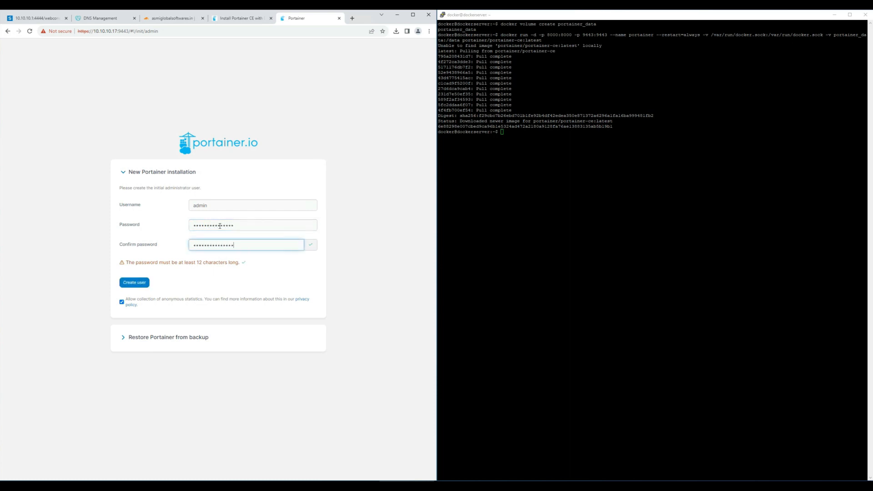
{"action": "left_click", "coordinate": [140, 283]}
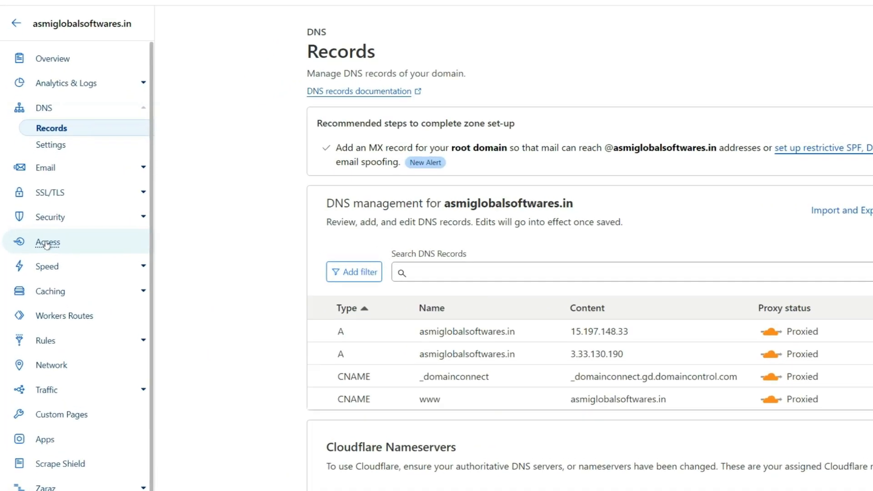
Launch Cloudflare Zero Trust from the site's Access section and select the Cloudflare account
{"action": "left_click", "coordinate": [36, 234]}
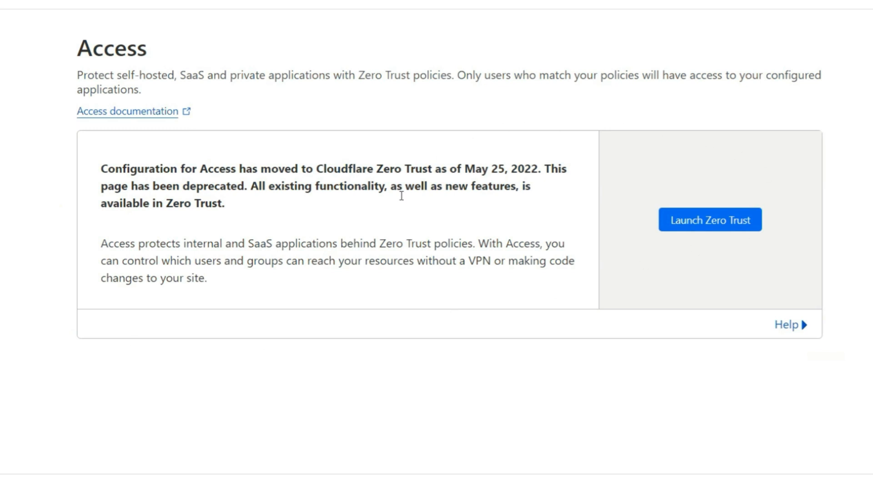
{"action": "left_click", "coordinate": [715, 226]}
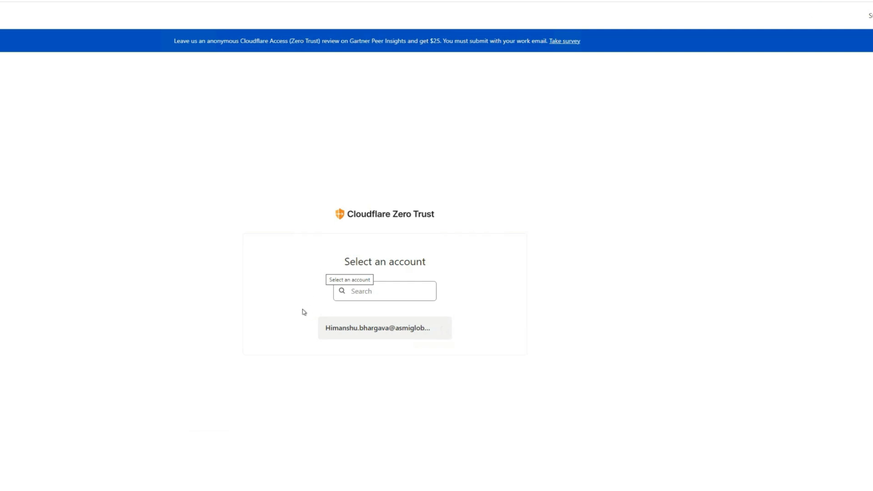
{"action": "left_click", "coordinate": [407, 325]}
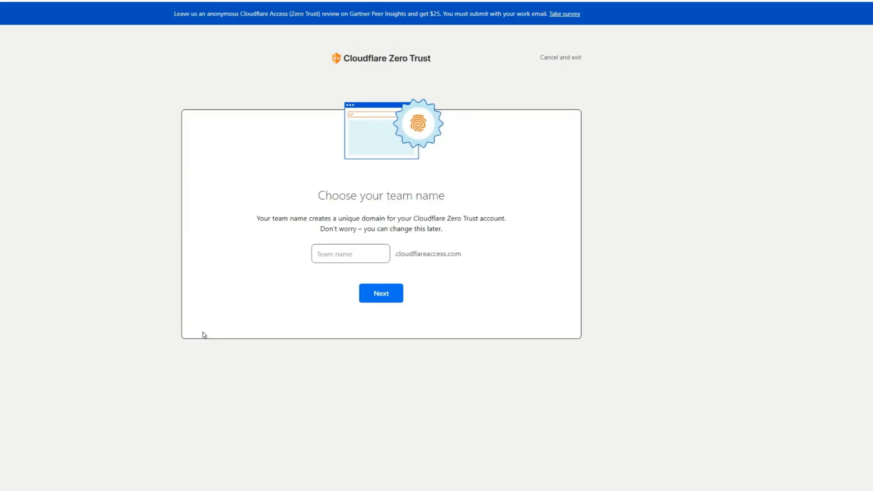
Enter a team name for the cloudflareaccess.com domain and continue
{"action": "left_click", "coordinate": [342, 255]}
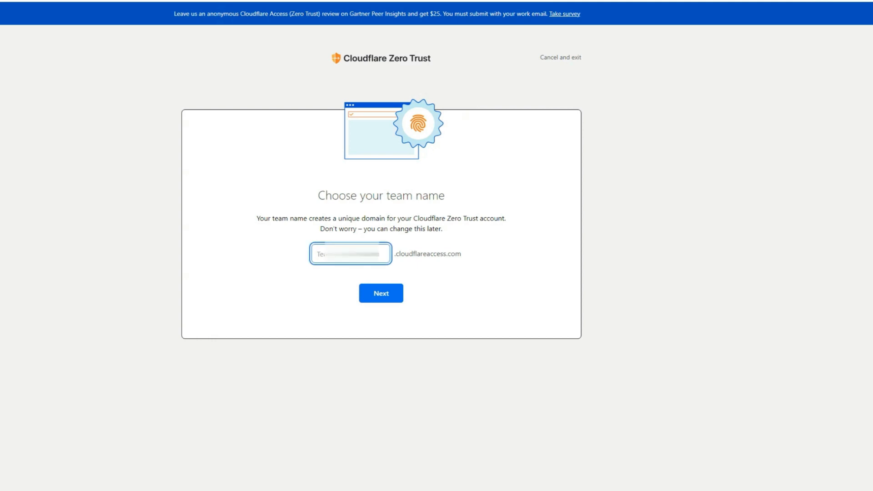
{"action": "left_click", "coordinate": [366, 294]}
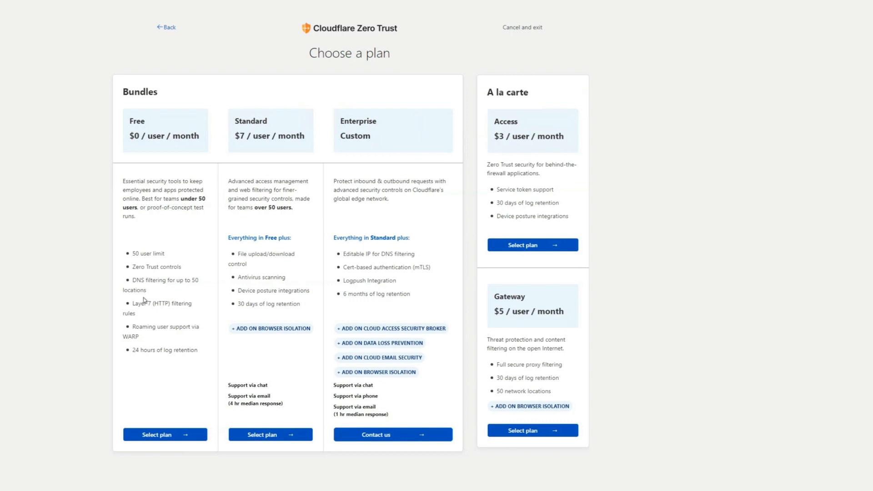
Review the features included in the Free Zero Trust plan
{"action": "left_click_drag", "start_coordinate": [133, 250], "coordinate": [182, 268]}
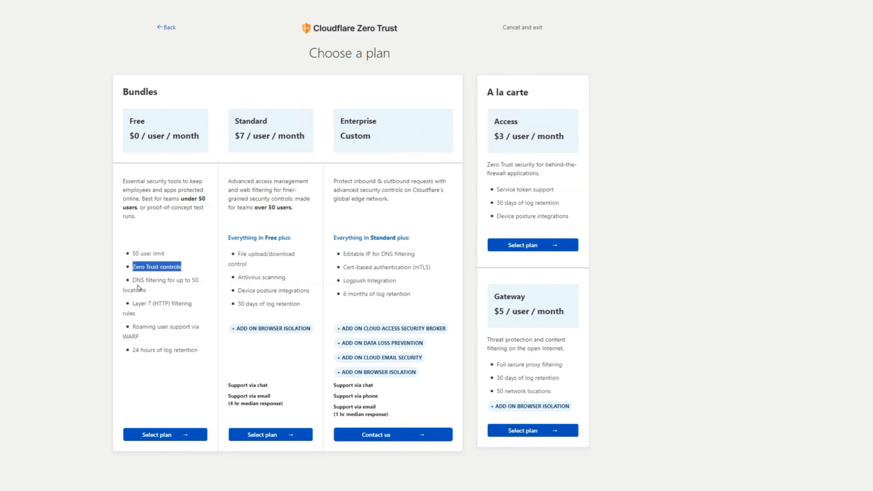
{"action": "left_click_drag", "start_coordinate": [133, 280], "coordinate": [197, 281]}
{"action": "left_click_drag", "start_coordinate": [132, 303], "coordinate": [198, 316]}
{"action": "left_click_drag", "start_coordinate": [133, 327], "coordinate": [197, 343]}
{"action": "left_click", "coordinate": [171, 371]}
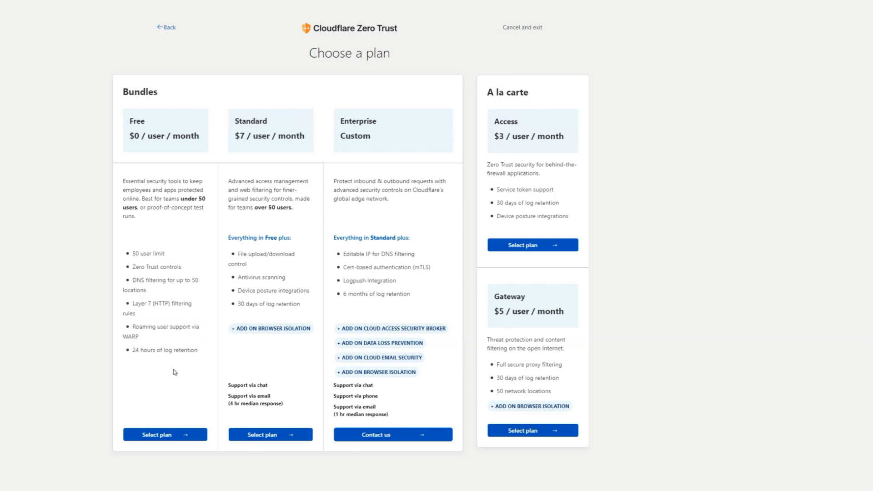
{"action": "scroll", "coordinate": [180, 372], "scroll_direction": "up", "scroll_amount": 2}
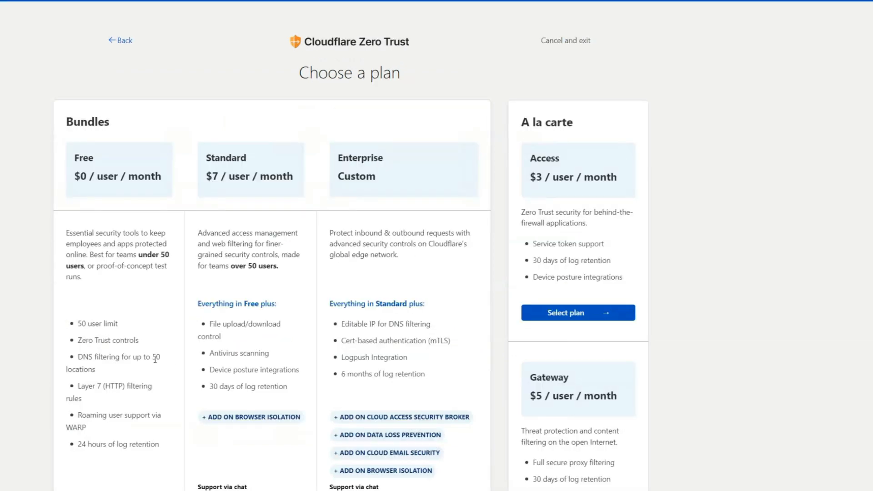
{"action": "scroll", "coordinate": [155, 359], "scroll_direction": "down", "scroll_amount": 1}
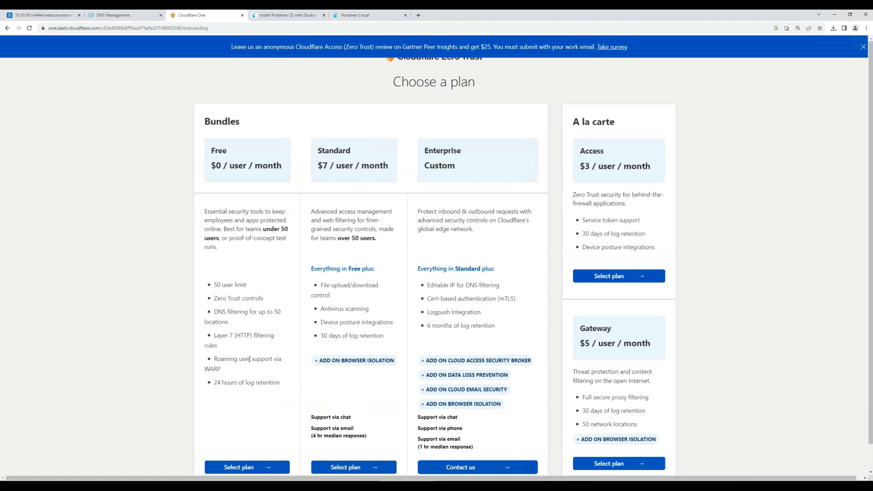
Select the Free Zero Trust plan and proceed to payment
{"action": "left_click", "coordinate": [253, 467]}
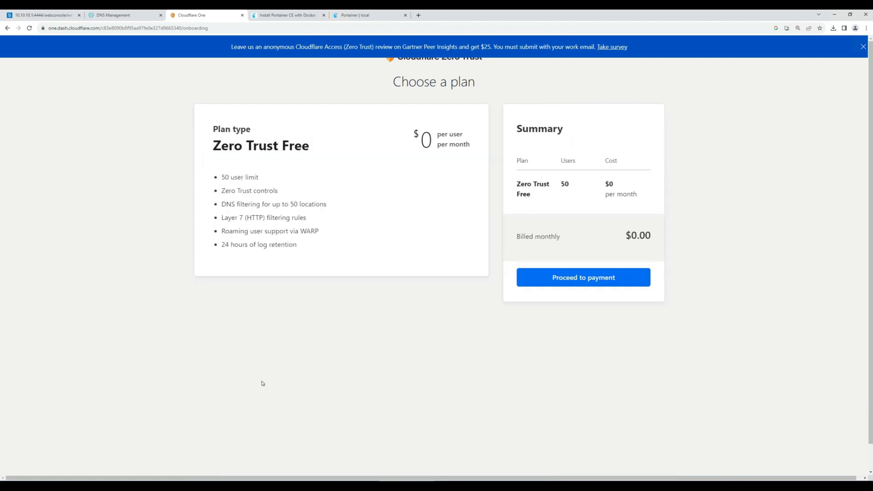
{"action": "left_click_drag", "start_coordinate": [627, 234], "coordinate": [662, 237]}
{"action": "scroll", "coordinate": [599, 274], "scroll_direction": "up", "scroll_amount": 1}
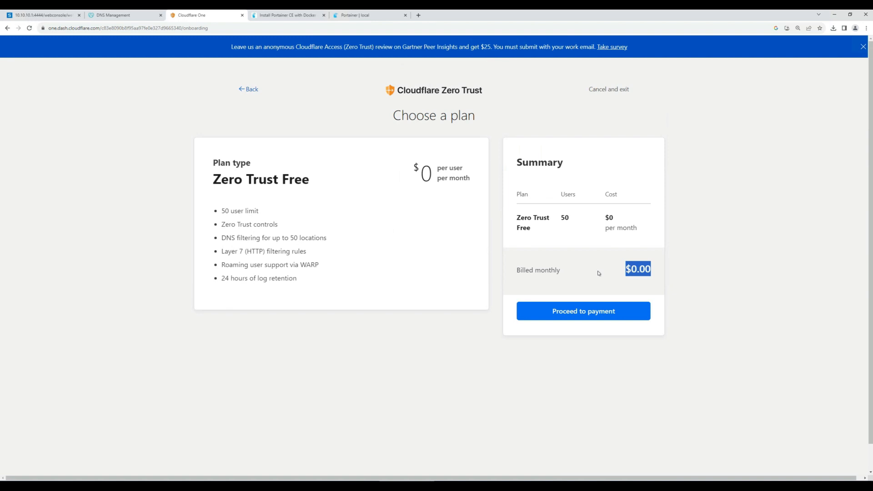
{"action": "left_click", "coordinate": [600, 309]}
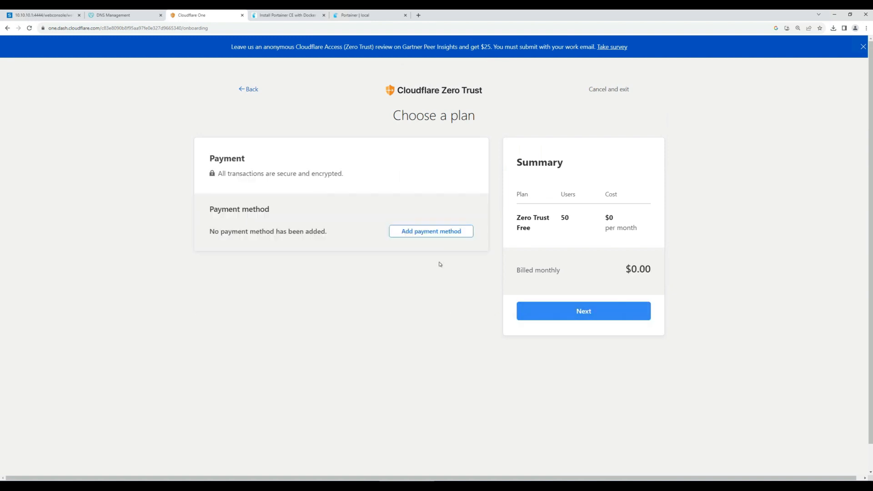
Open the form for adding a payment method
{"action": "left_click", "coordinate": [431, 234]}
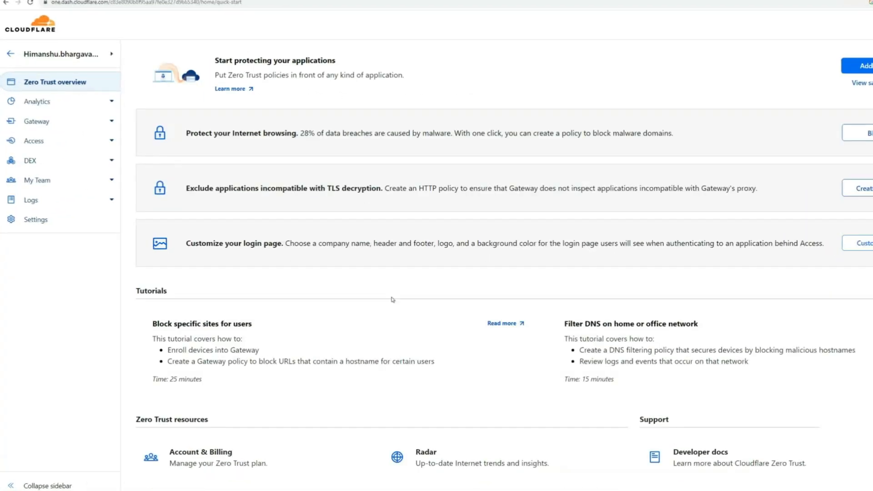
{"action": "scroll", "coordinate": [392, 300], "scroll_direction": "down", "scroll_amount": 2}
{"action": "scroll", "coordinate": [393, 298], "scroll_direction": "up", "scroll_amount": 5}
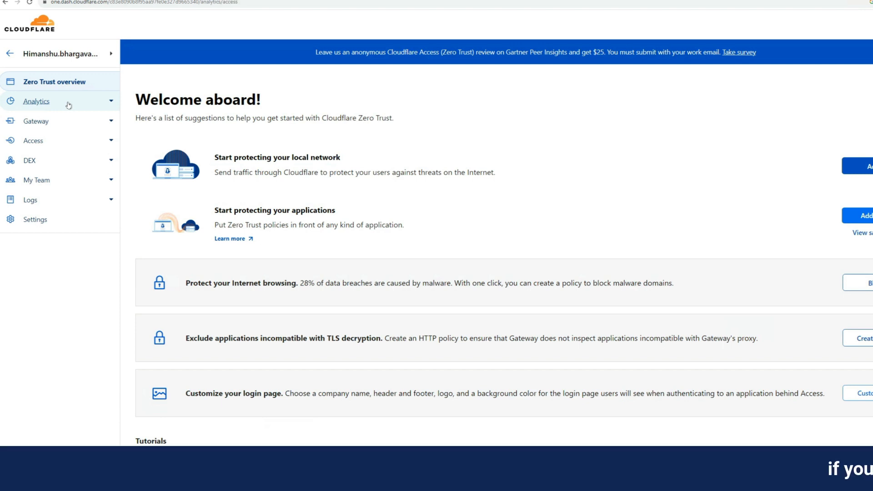
Open the Access Applications page in the Zero Trust dashboard
{"action": "left_click", "coordinate": [68, 105]}
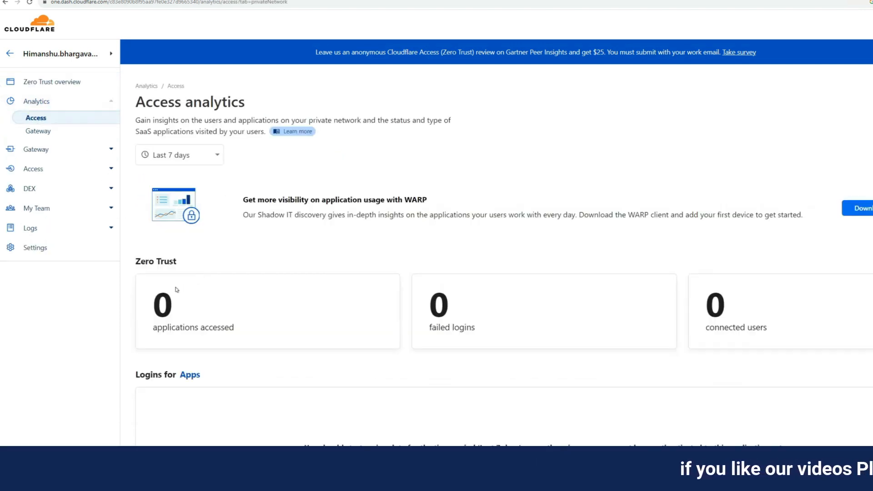
{"action": "left_click", "coordinate": [35, 169]}
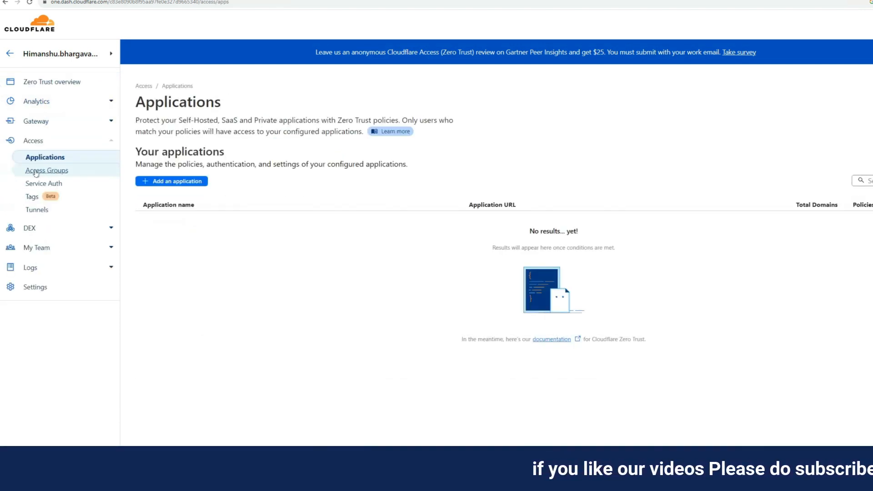
{"action": "scroll", "coordinate": [384, 339], "scroll_direction": "down", "scroll_amount": 2}
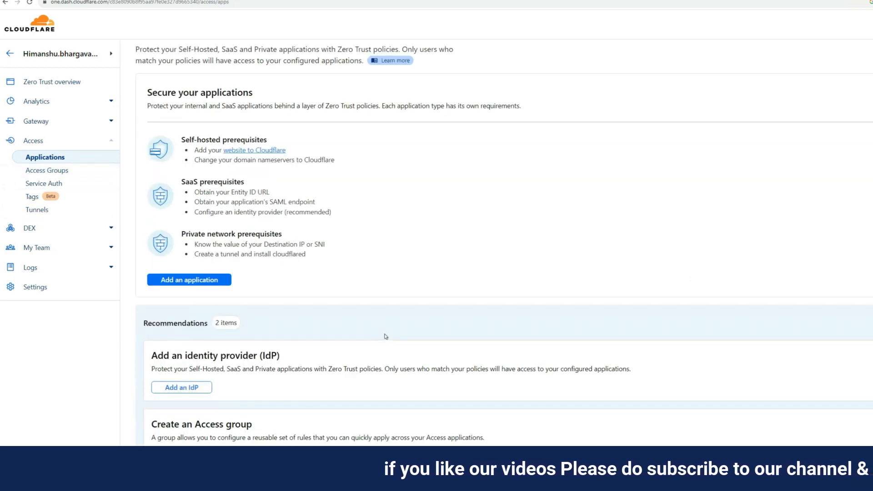
{"action": "scroll", "coordinate": [384, 335], "scroll_direction": "up", "scroll_amount": 2}
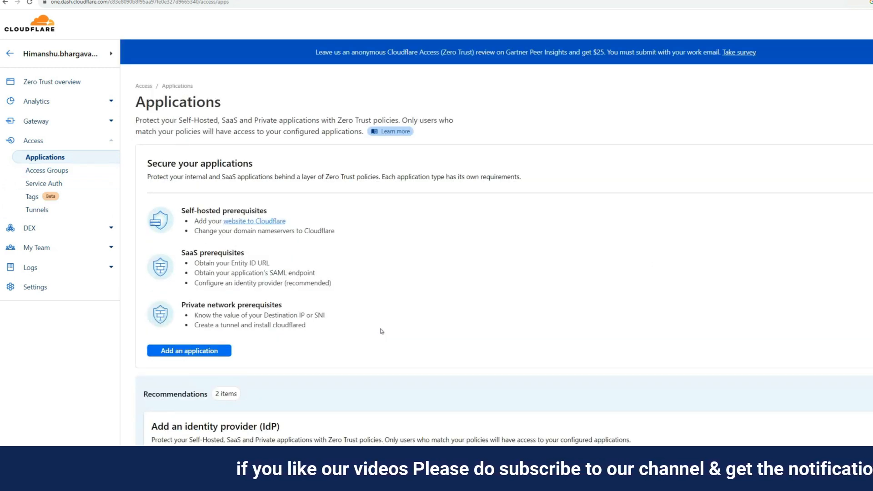
Browse the Access Groups, Service Auth and Tunnels pages of the Zero Trust Access section
{"action": "scroll", "coordinate": [381, 332], "scroll_direction": "down", "scroll_amount": 2}
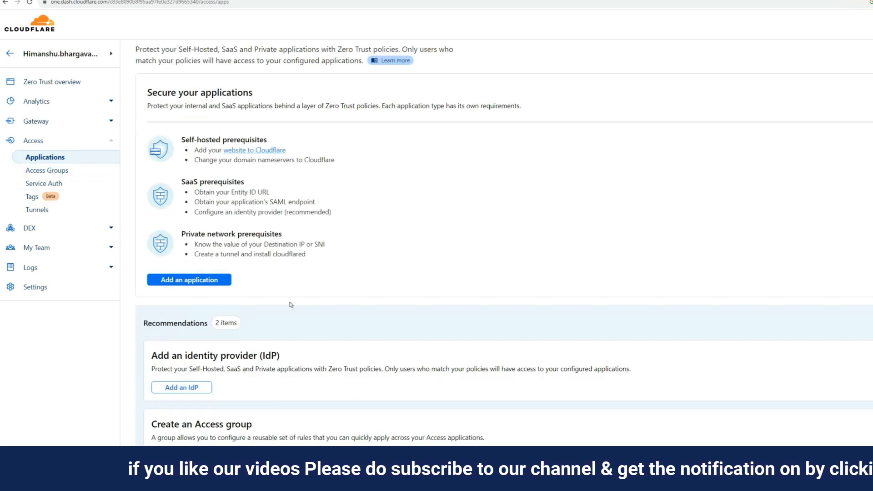
{"action": "left_click", "coordinate": [48, 170]}
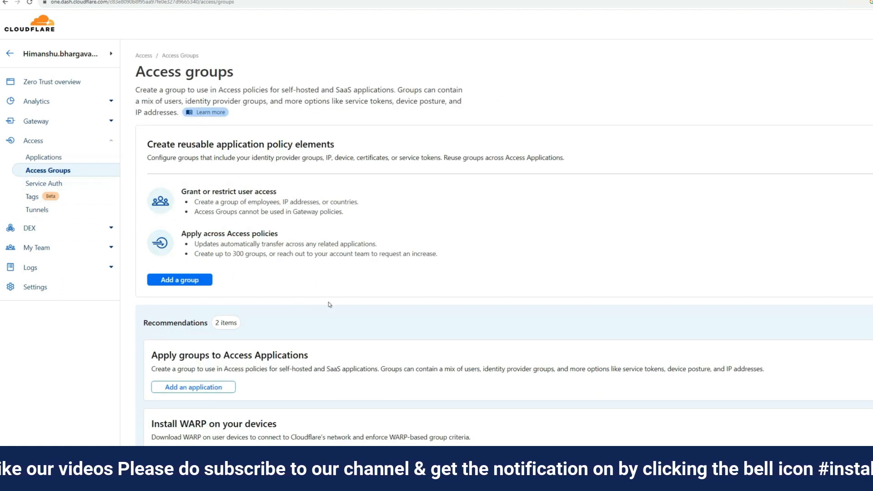
{"action": "left_click", "coordinate": [44, 184]}
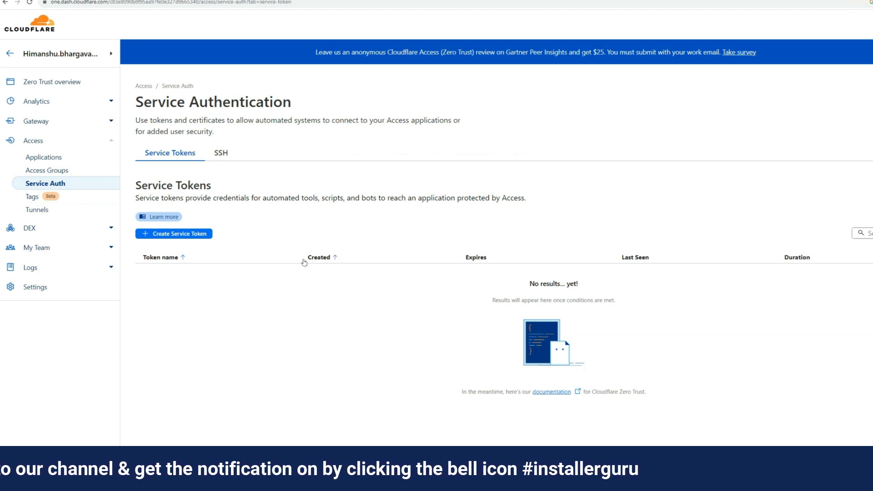
{"action": "left_click", "coordinate": [37, 210]}
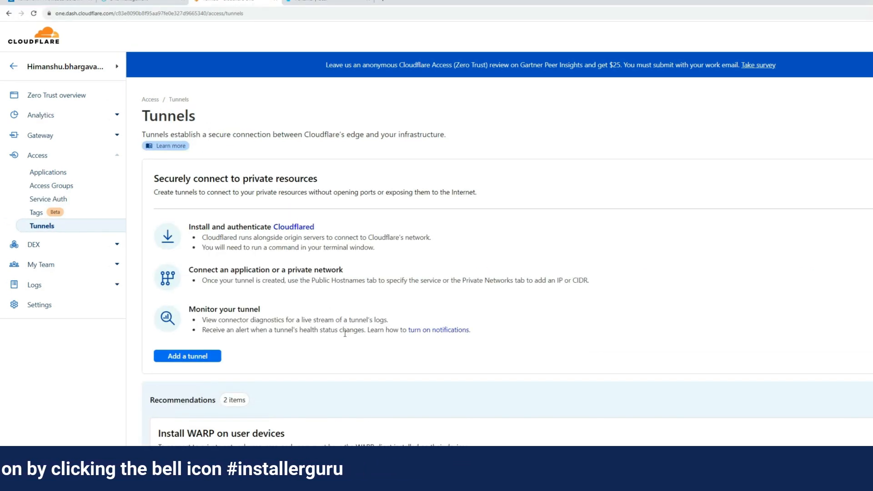
Create a new tunnel named ags
{"action": "scroll", "coordinate": [334, 315], "scroll_direction": "down", "scroll_amount": 2}
{"action": "left_click", "coordinate": [211, 302]}
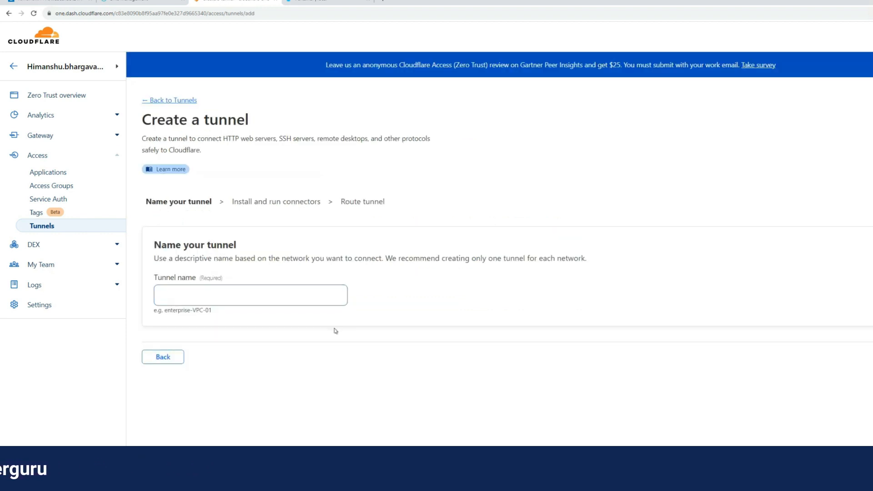
{"action": "left_click", "coordinate": [250, 292]}
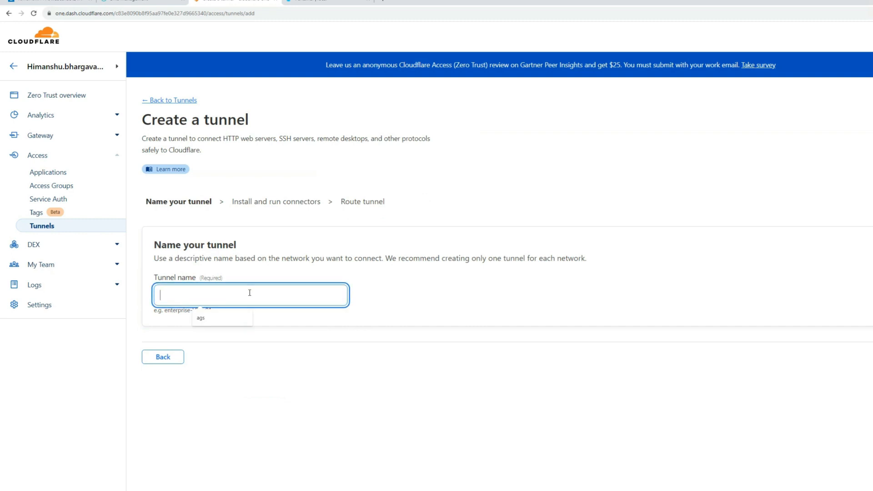
{"action": "type", "text": "ags"}
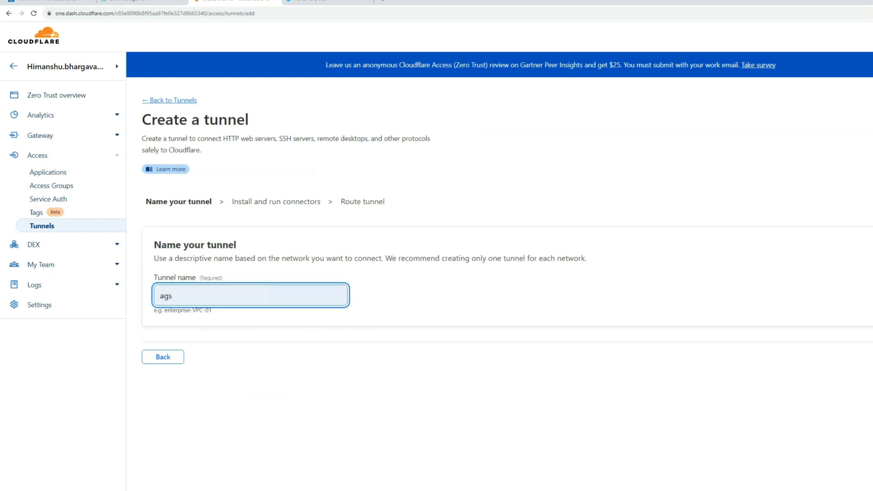
{"action": "left_click", "coordinate": [581, 360]}
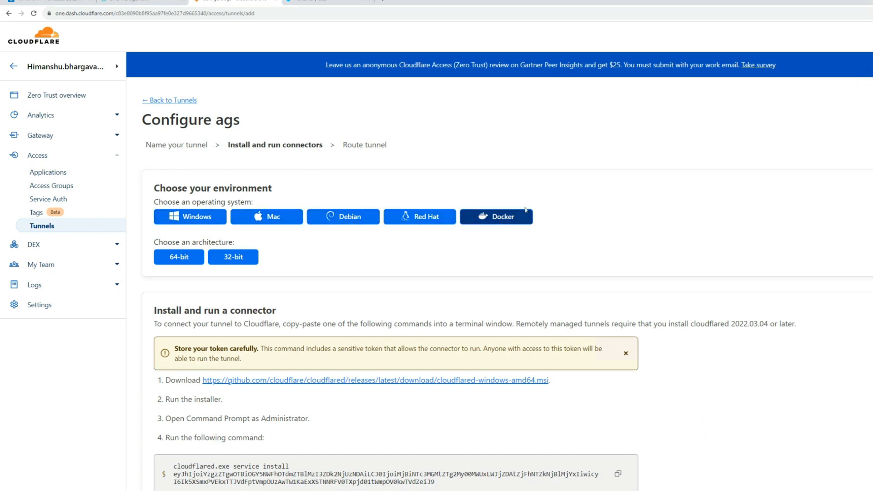
Choose Docker as the connector environment and copy the connector install command
{"action": "left_click", "coordinate": [518, 217]}
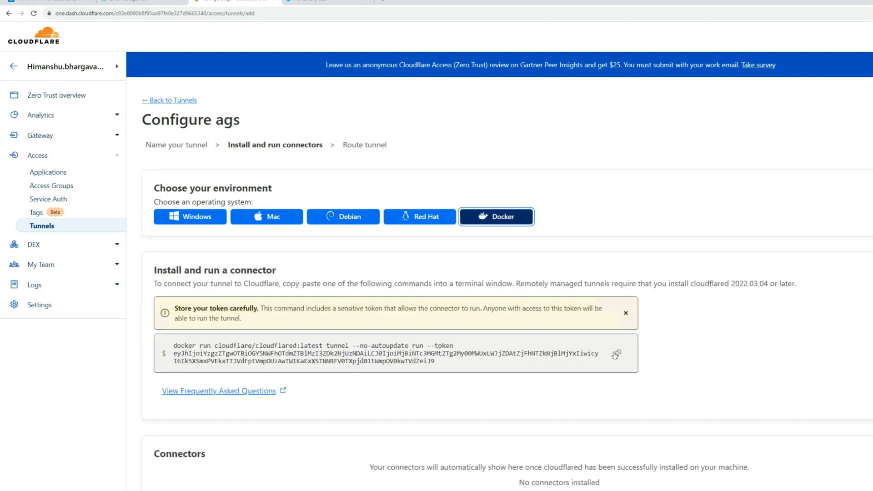
{"action": "left_click", "coordinate": [616, 354]}
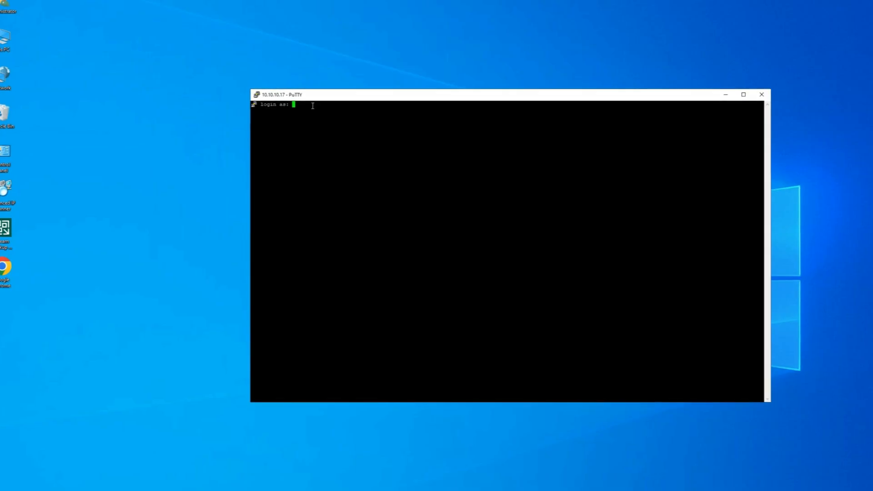
Log in to the server in the SSH terminal as user docker with the account password
{"action": "type", "text": "docker"}
{"action": "key", "text": "Return"}
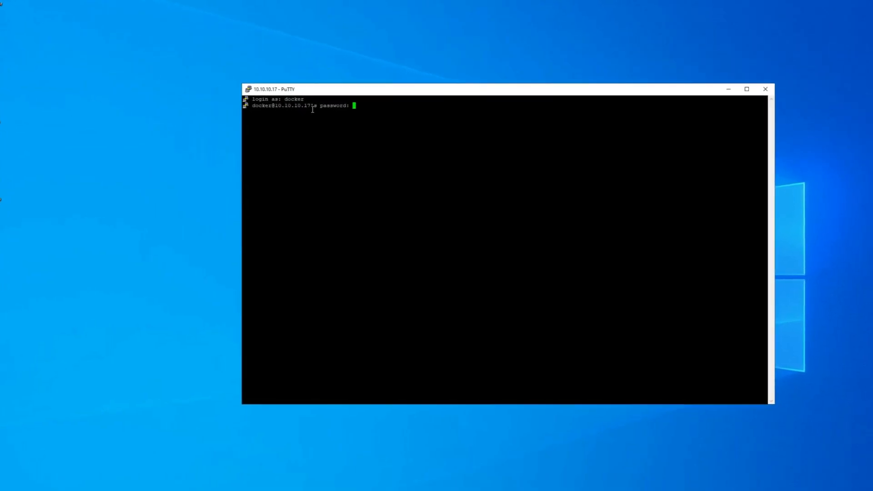
{"action": "key", "text": "Return"}
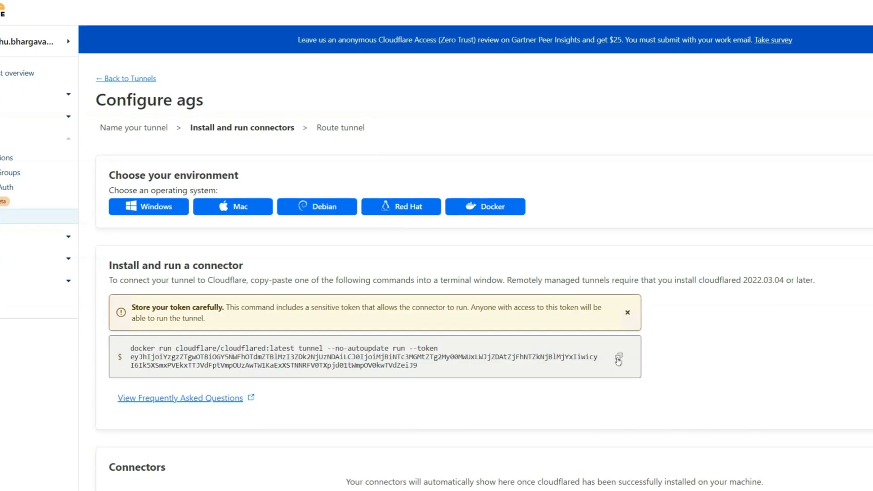
Run the copied cloudflared docker run command with sudo on the server, then interrupt it
{"action": "left_click", "coordinate": [618, 359]}
{"action": "key", "text": "alt+Tab"}
{"action": "type", "text": "sudo"}
{"action": "right_click", "coordinate": [376, 326]}
{"action": "key", "text": "Return"}
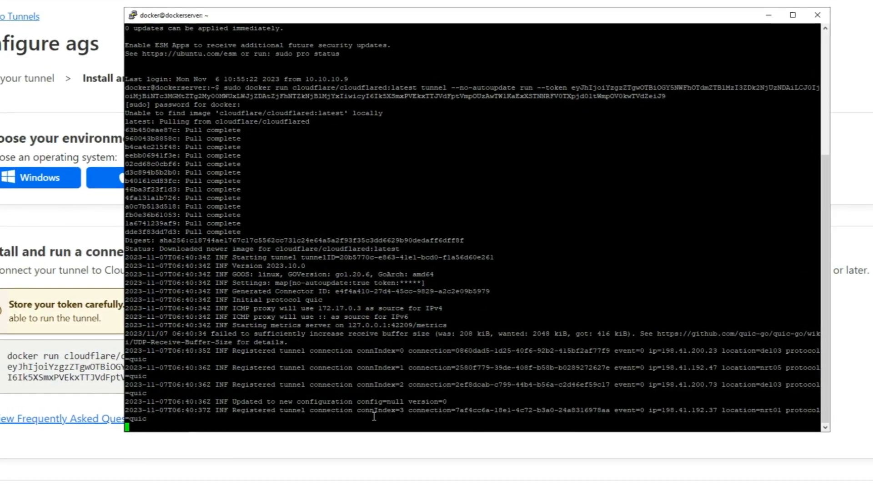
{"action": "key", "text": "ctrl+c"}
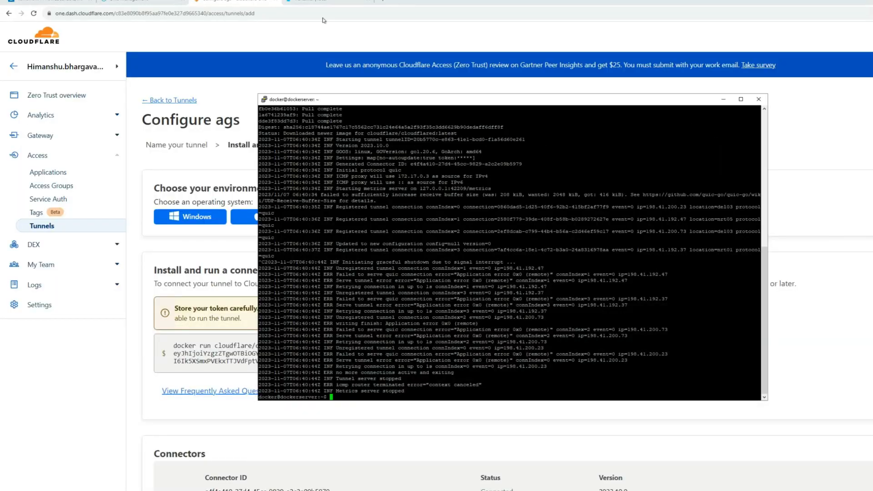
Switch to Portainer and start the cloudflare/cloudflared container
{"action": "left_click", "coordinate": [321, 2]}
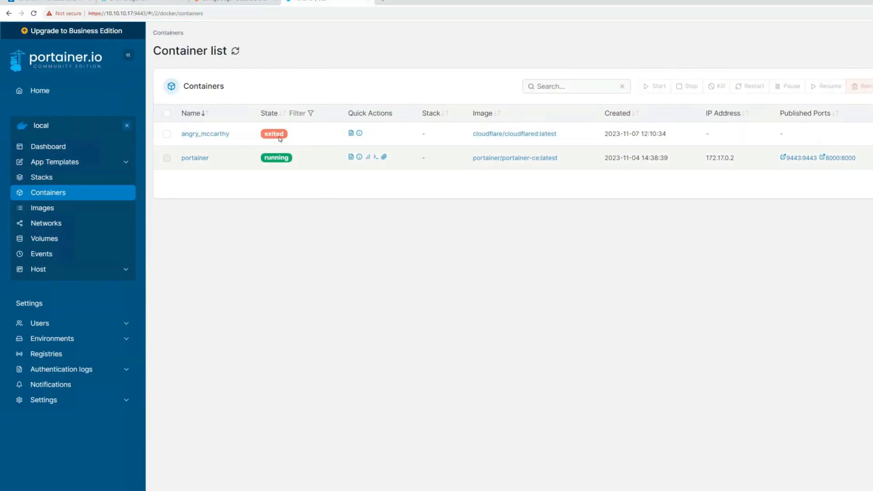
{"action": "left_click", "coordinate": [167, 134]}
{"action": "left_click", "coordinate": [654, 86]}
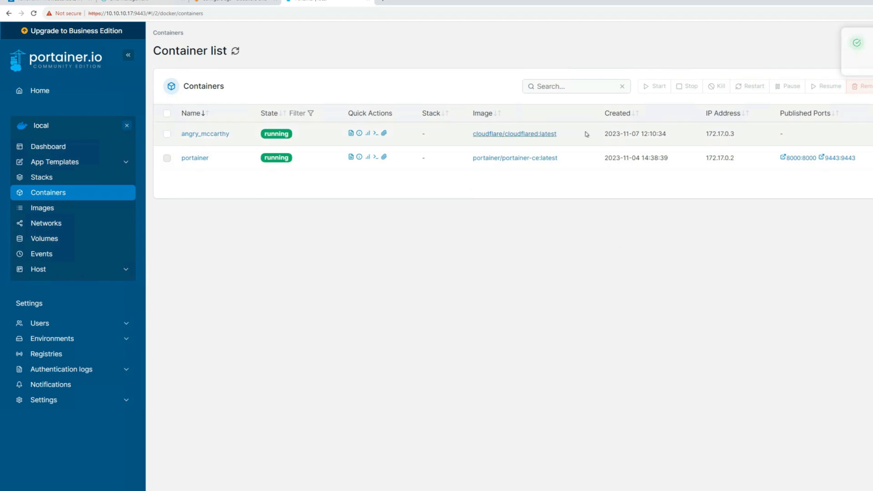
Check the tunnel's connector in the Connectors list and continue to the Route tunnel step
{"action": "left_click", "coordinate": [229, 3]}
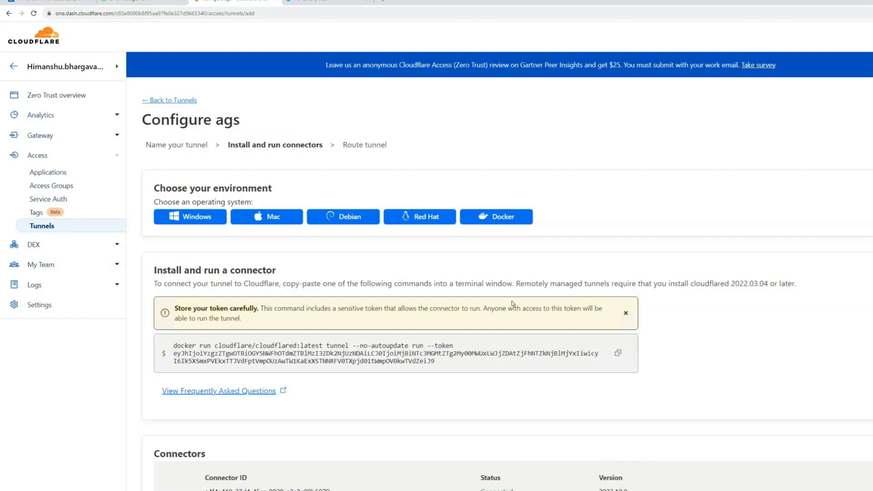
{"action": "scroll", "coordinate": [645, 405], "scroll_direction": "down", "scroll_amount": 1}
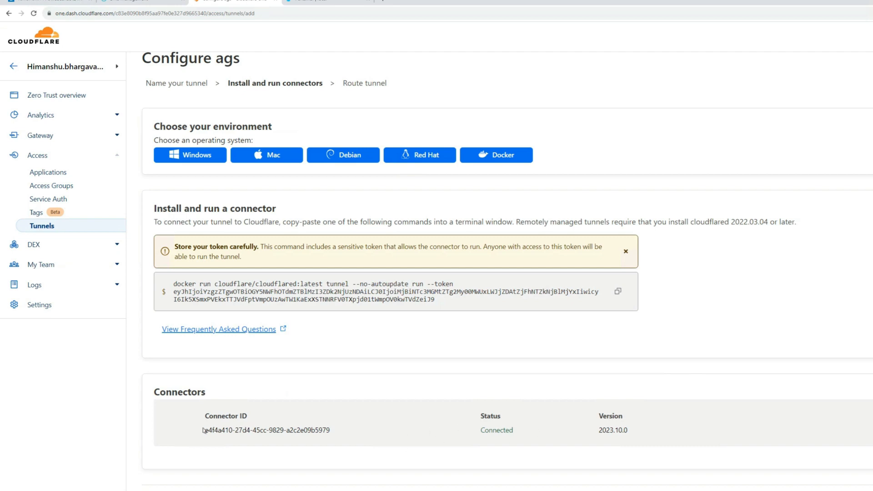
{"action": "left_click_drag", "start_coordinate": [204, 430], "coordinate": [348, 429]}
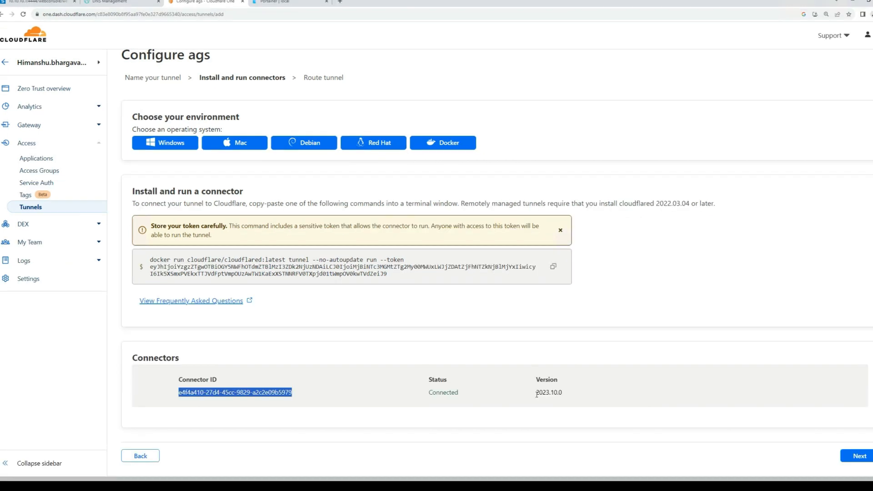
{"action": "left_click_drag", "start_coordinate": [536, 394], "coordinate": [570, 394]}
{"action": "left_click", "coordinate": [670, 407]}
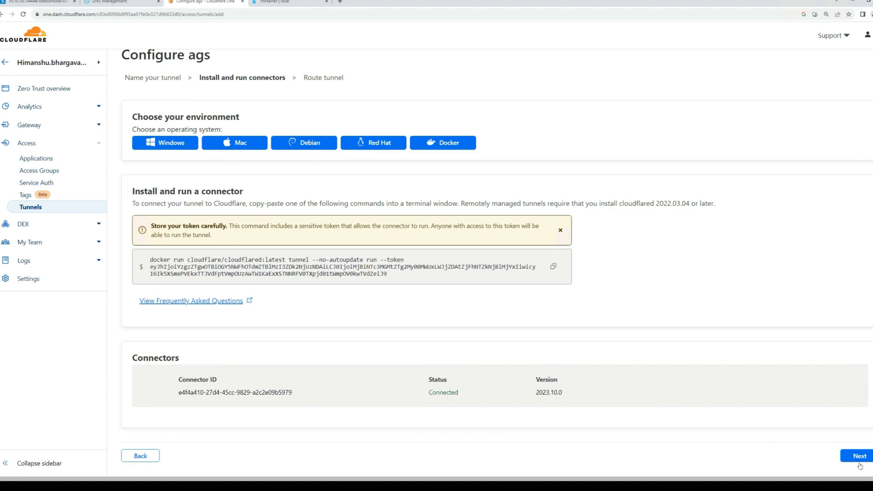
{"action": "left_click", "coordinate": [859, 456]}
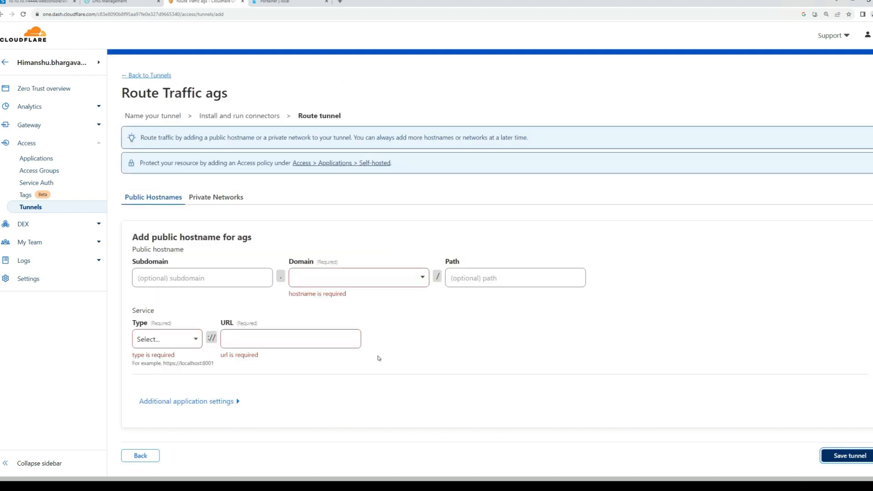
Set the public hostname subdomain to jobcard on the asmiglobalsoftwares.in domain
{"action": "left_click", "coordinate": [204, 278]}
{"action": "type", "text": "jobcard"}
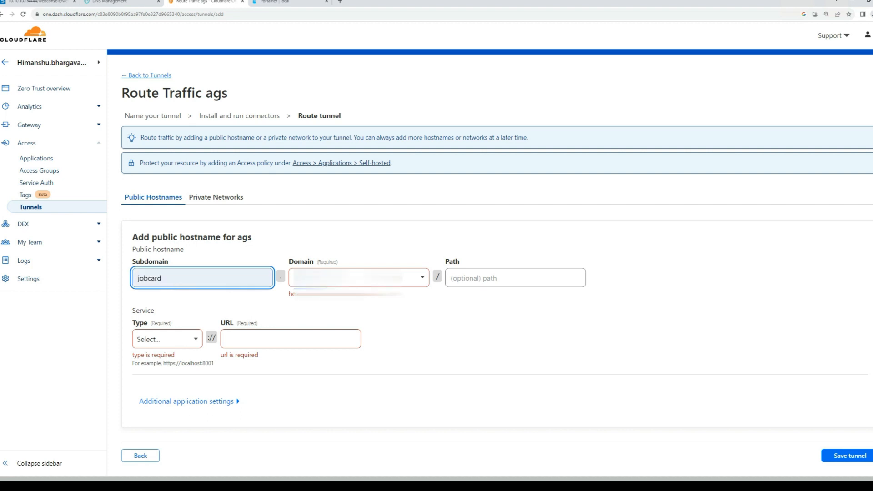
{"action": "left_click", "coordinate": [359, 278]}
{"action": "left_click", "coordinate": [347, 300]}
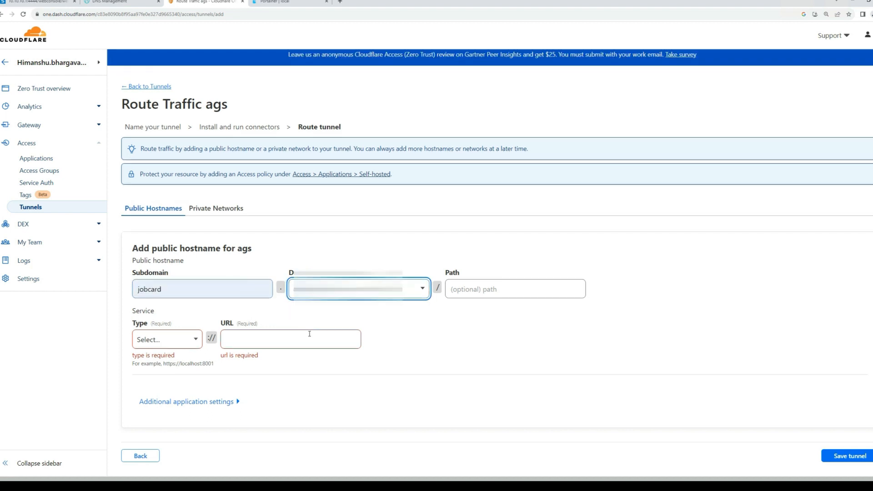
Set the service type to HTTP with URL 10.10.10.5:81
{"action": "left_click", "coordinate": [177, 347]}
{"action": "left_click", "coordinate": [171, 363]}
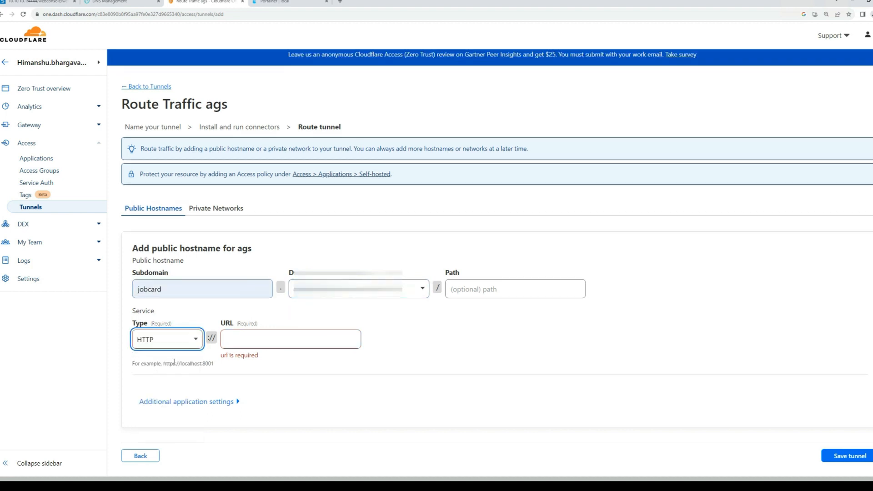
{"action": "left_click", "coordinate": [248, 341]}
{"action": "left_click", "coordinate": [276, 362]}
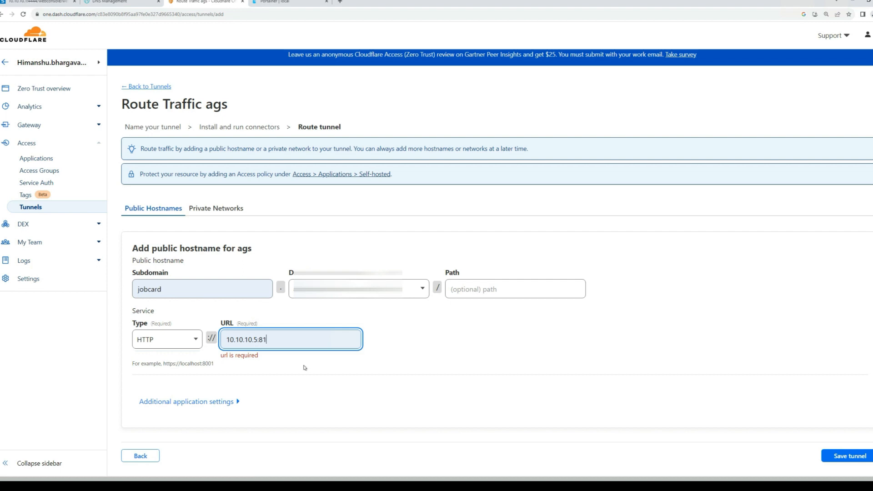
Set Connect Timeout to 30 seconds in the additional application settings and save the tunnel
{"action": "left_click", "coordinate": [220, 402]}
{"action": "scroll", "coordinate": [368, 368], "scroll_direction": "down", "scroll_amount": 2}
{"action": "left_click", "coordinate": [180, 339]}
{"action": "scroll", "coordinate": [324, 370], "scroll_direction": "down", "scroll_amount": 1}
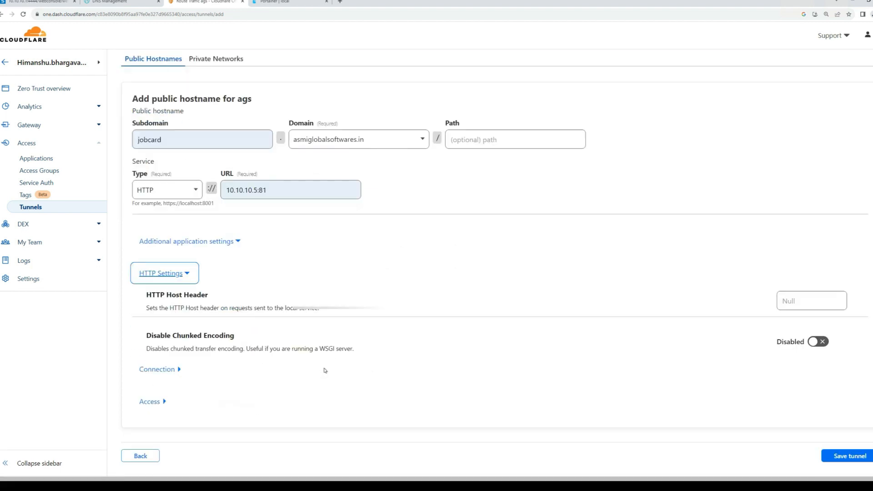
{"action": "left_click", "coordinate": [157, 369]}
{"action": "scroll", "coordinate": [335, 379], "scroll_direction": "down", "scroll_amount": 4}
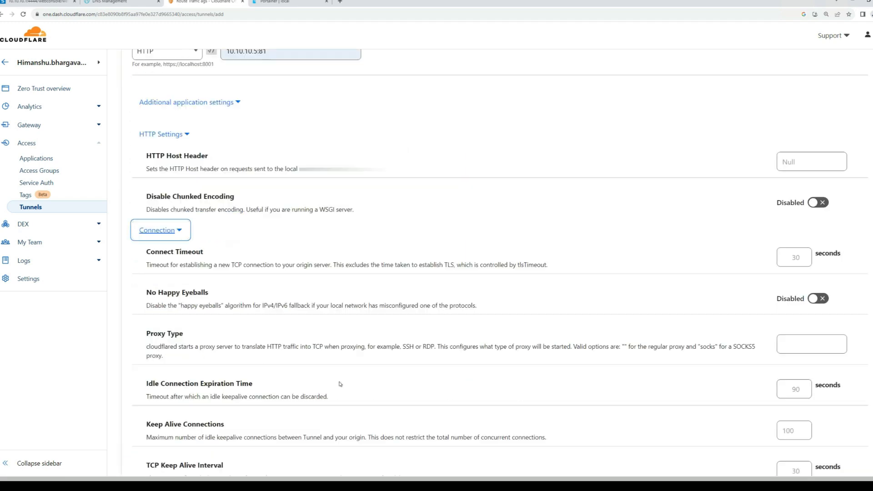
{"action": "left_click", "coordinate": [150, 402]}
{"action": "scroll", "coordinate": [352, 393], "scroll_direction": "down", "scroll_amount": 1}
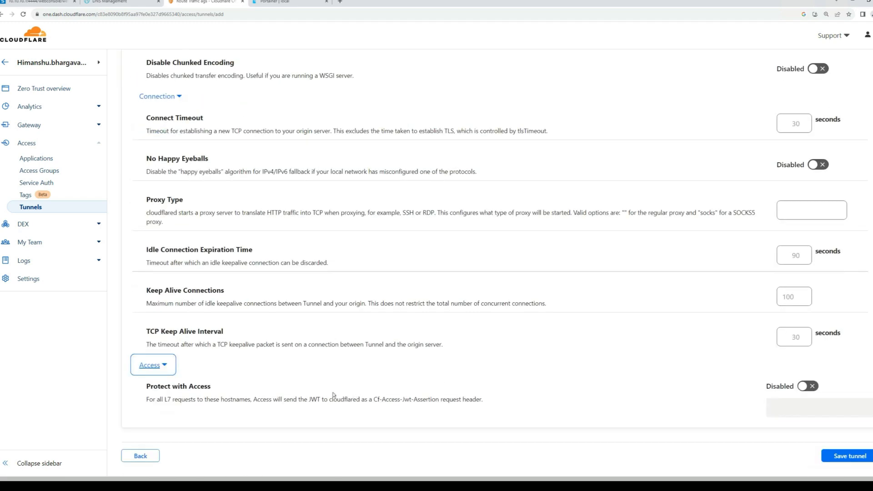
{"action": "scroll", "coordinate": [353, 366], "scroll_direction": "up", "scroll_amount": 1}
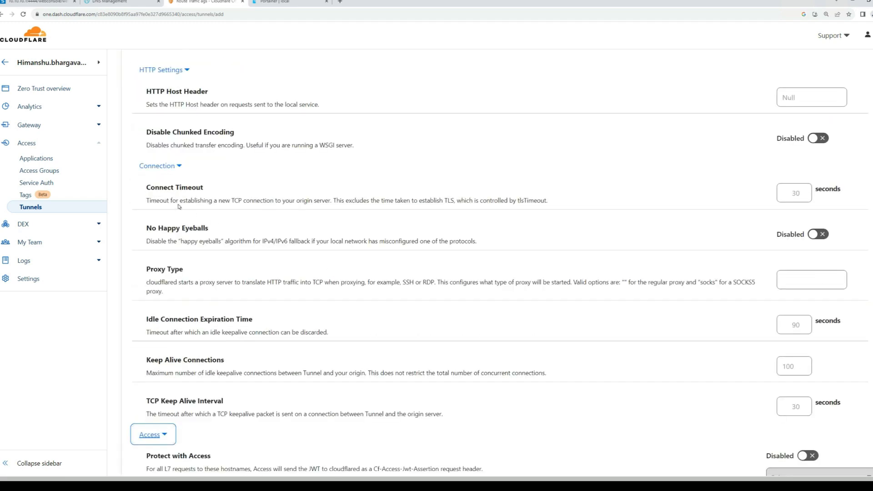
{"action": "left_click", "coordinate": [793, 194]}
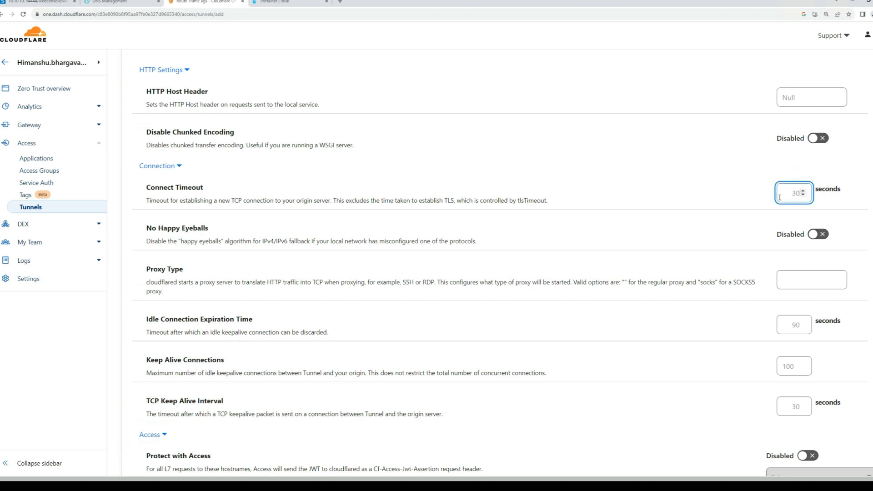
{"action": "scroll", "coordinate": [563, 405], "scroll_direction": "down", "scroll_amount": 2}
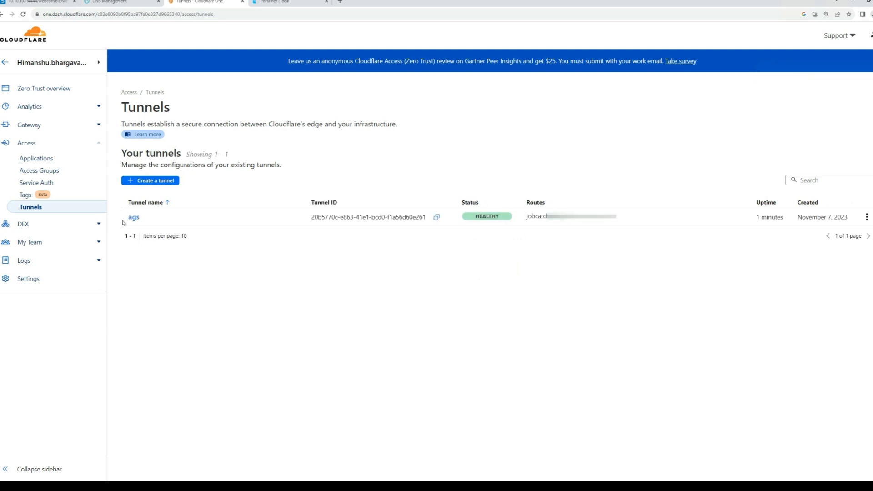
Review the ags tunnel's configuration and its jobcard public hostname details
{"action": "left_click", "coordinate": [135, 217]}
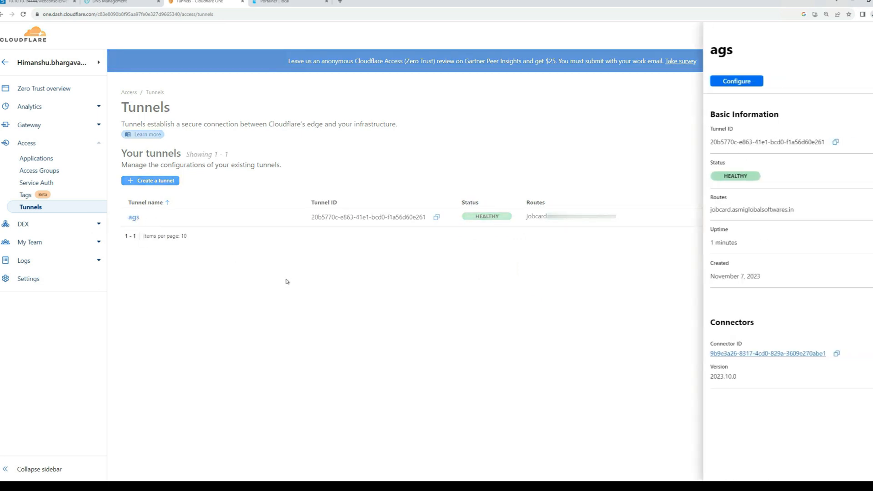
{"action": "left_click", "coordinate": [737, 81]}
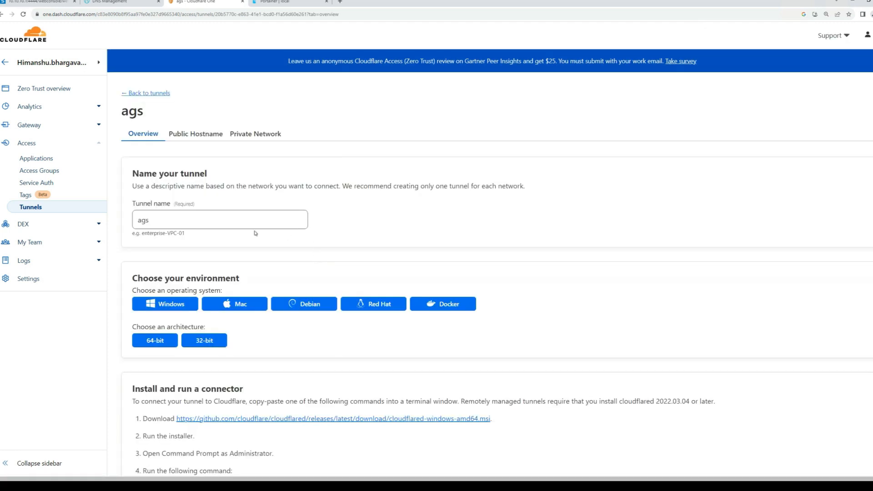
{"action": "left_click", "coordinate": [190, 134]}
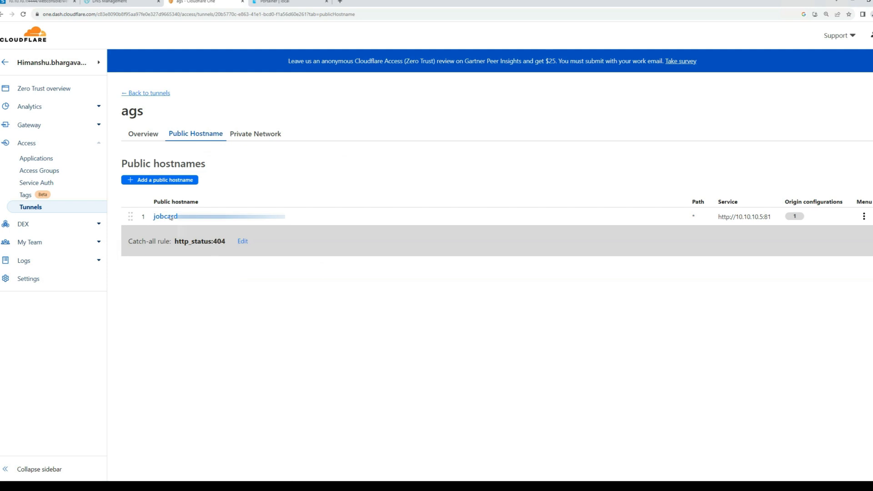
{"action": "left_click", "coordinate": [200, 217]}
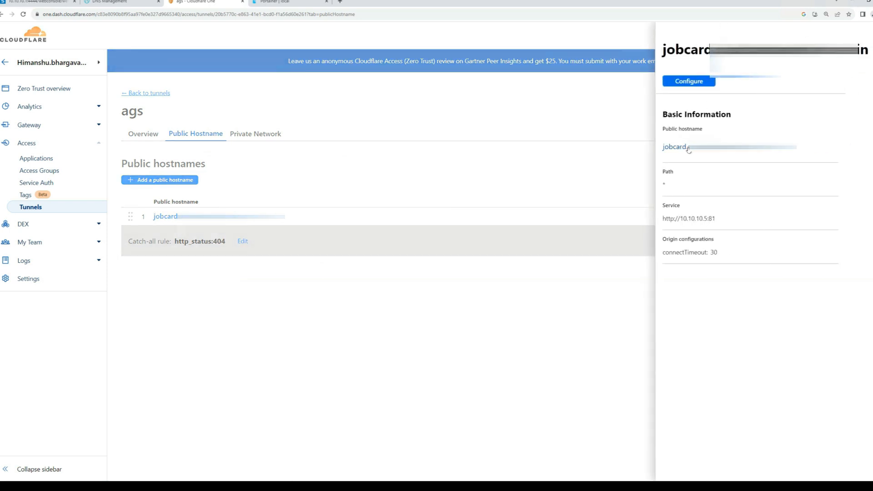
{"action": "left_click", "coordinate": [690, 149]}
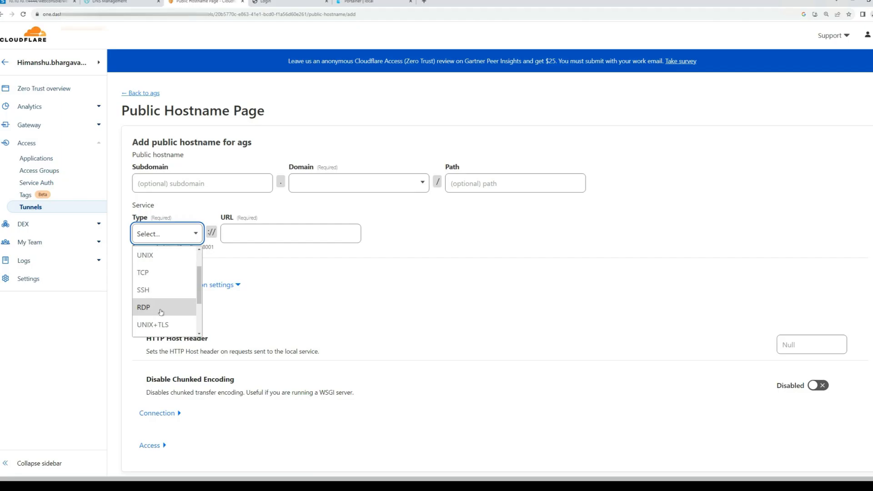
{"action": "scroll", "coordinate": [164, 310], "scroll_direction": "down", "scroll_amount": 1}
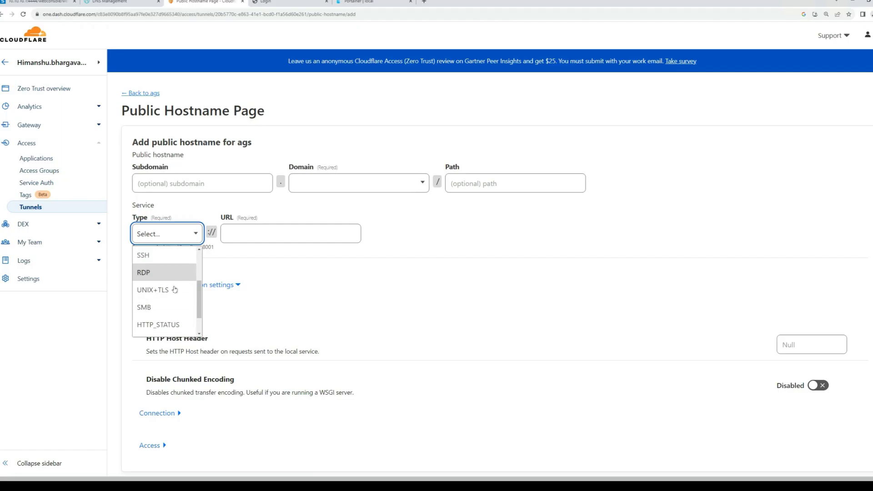
{"action": "scroll", "coordinate": [177, 325], "scroll_direction": "down", "scroll_amount": 1}
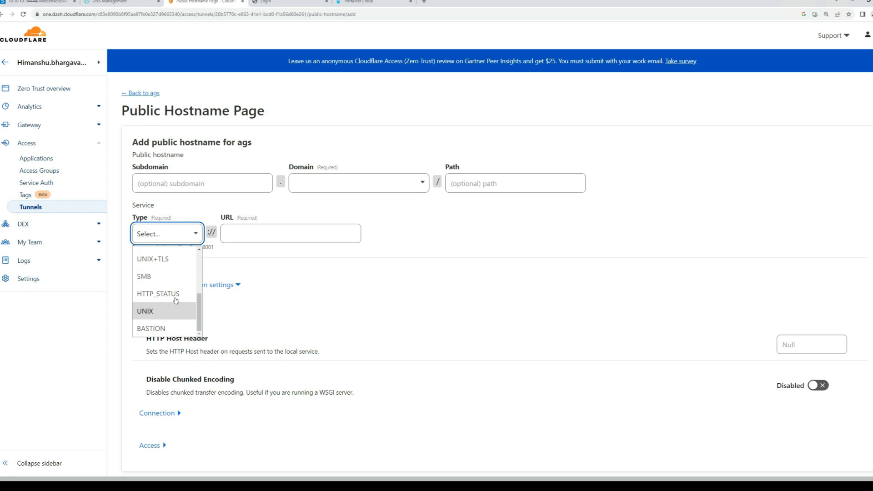
{"action": "scroll", "coordinate": [176, 301], "scroll_direction": "up", "scroll_amount": 1}
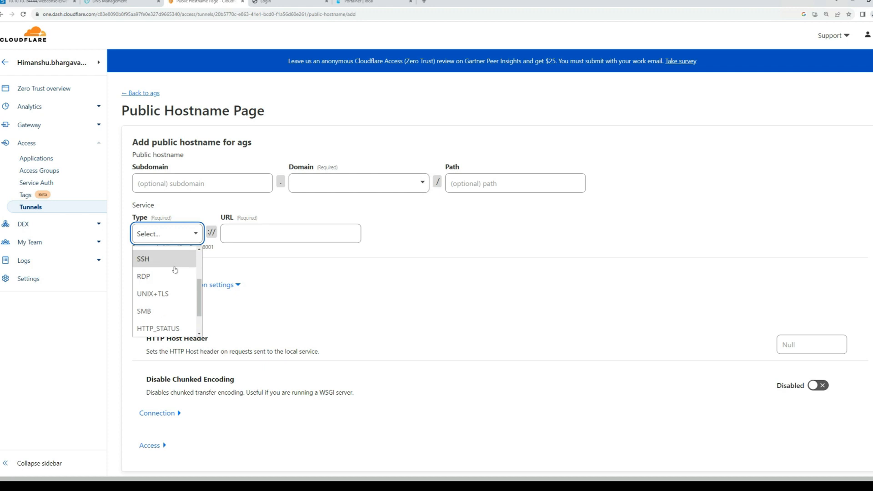
{"action": "left_click", "coordinate": [174, 276]}
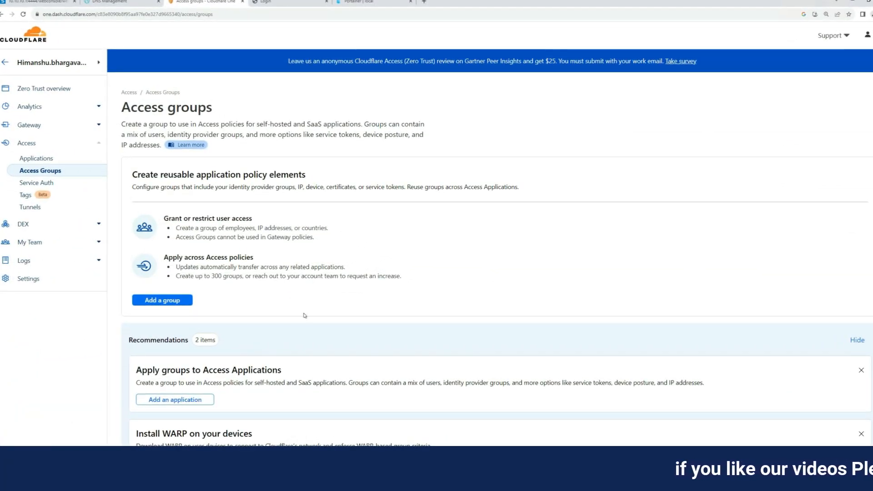
Create a new Access group named Dev_Team
{"action": "left_click", "coordinate": [157, 300]}
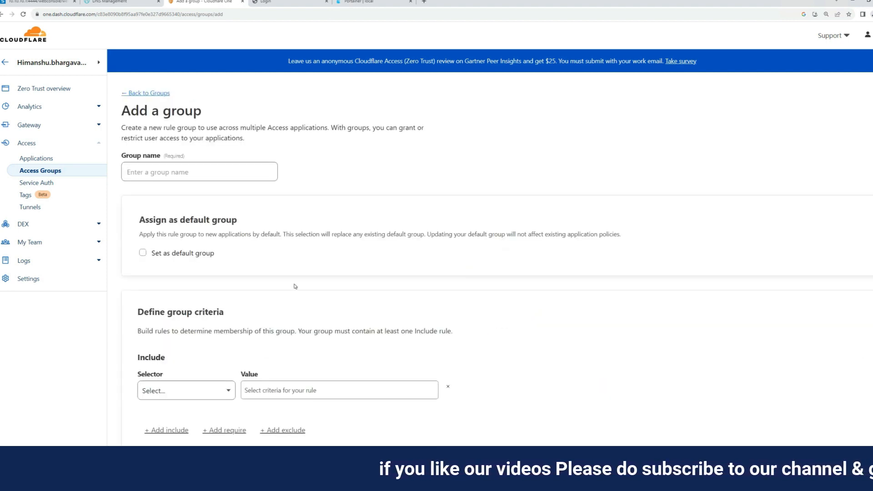
{"action": "left_click", "coordinate": [203, 171]}
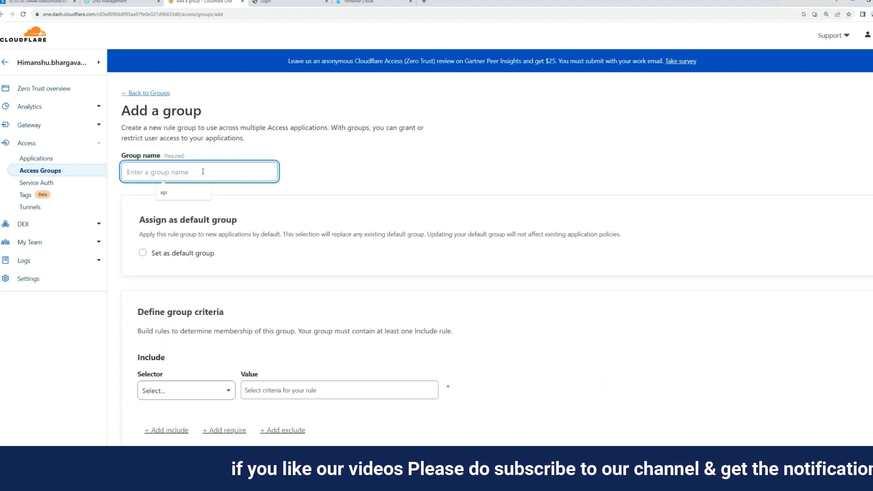
{"action": "type", "text": "D"}
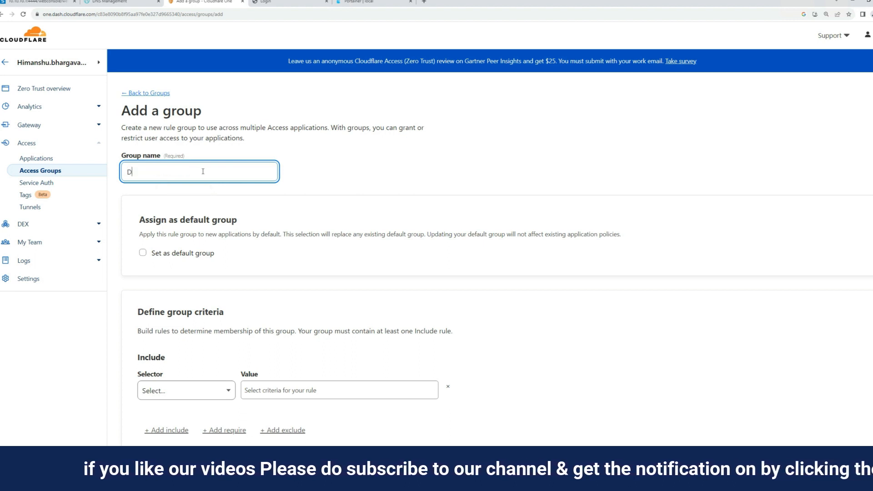
{"action": "type", "text": "ev_Team"}
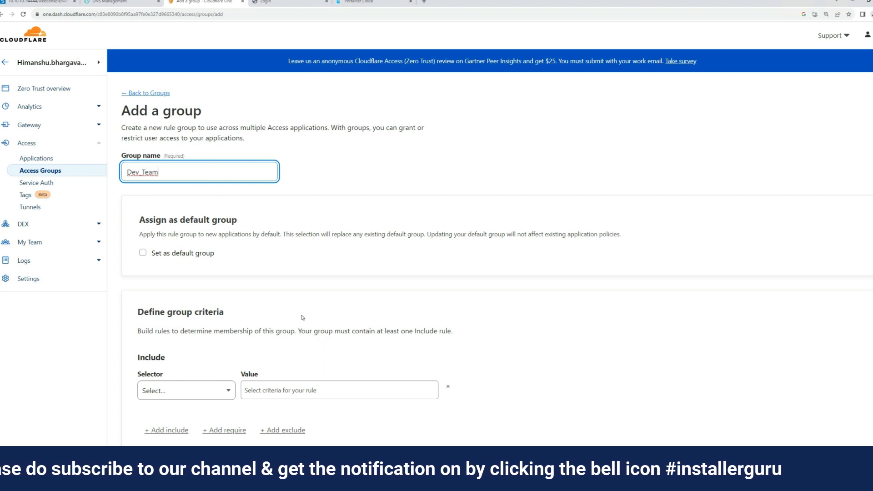
Define the Dev_Team group's include rule with the Emails selector and the user's e-mail address
{"action": "scroll", "coordinate": [303, 323], "scroll_direction": "down", "scroll_amount": 1}
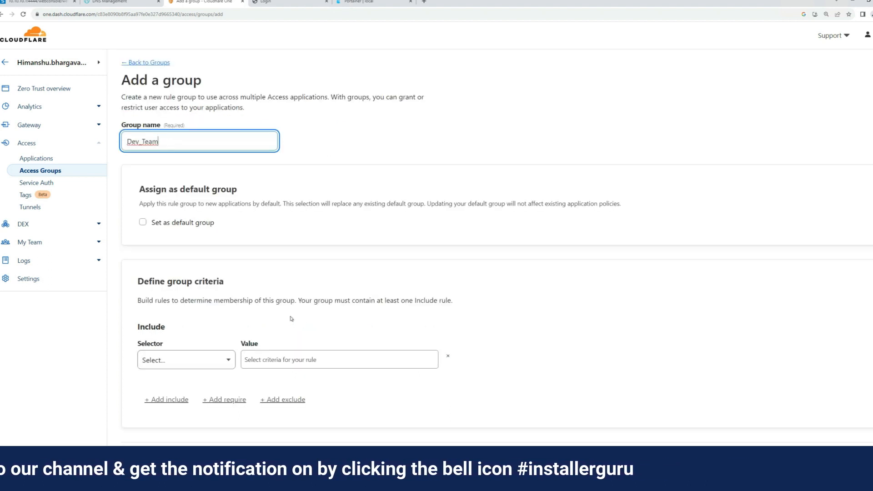
{"action": "left_click", "coordinate": [221, 361]}
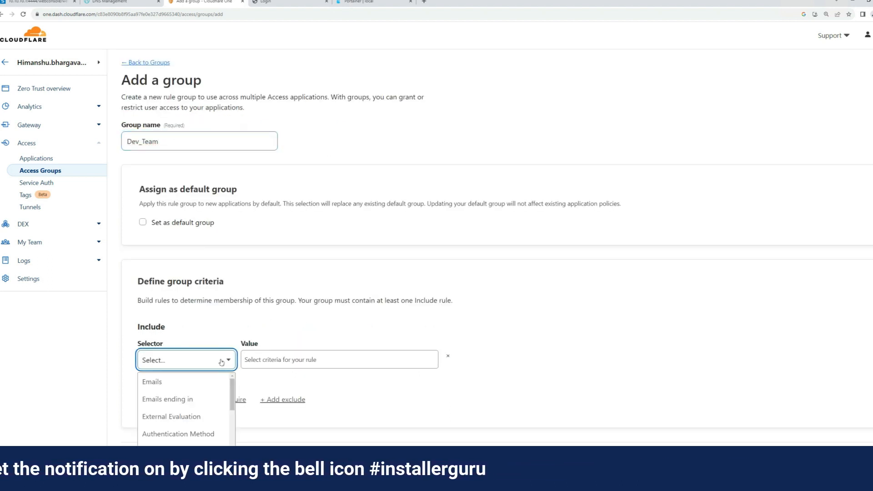
{"action": "left_click", "coordinate": [209, 384]}
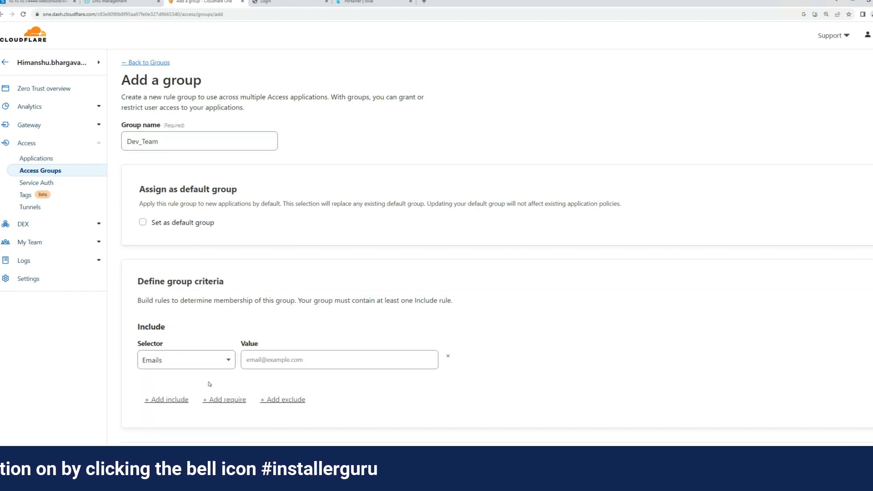
{"action": "left_click", "coordinate": [296, 360]}
{"action": "left_click", "coordinate": [167, 361]}
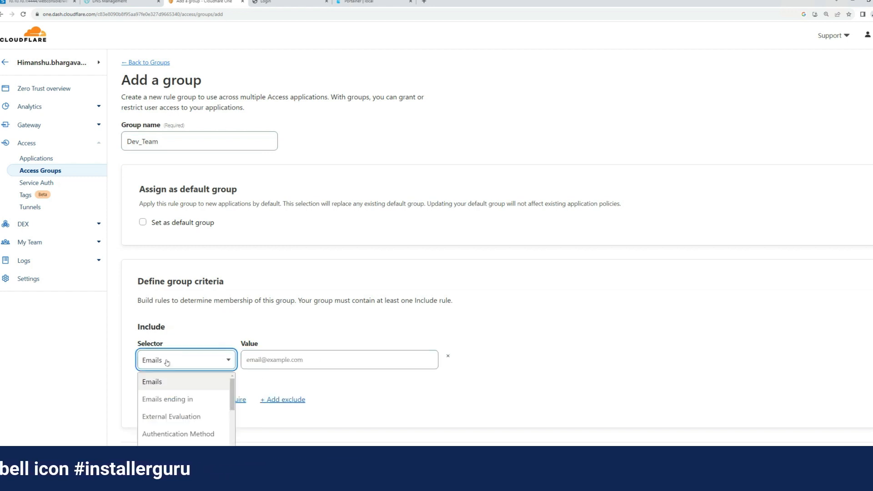
{"action": "scroll", "coordinate": [199, 403], "scroll_direction": "down", "scroll_amount": 5}
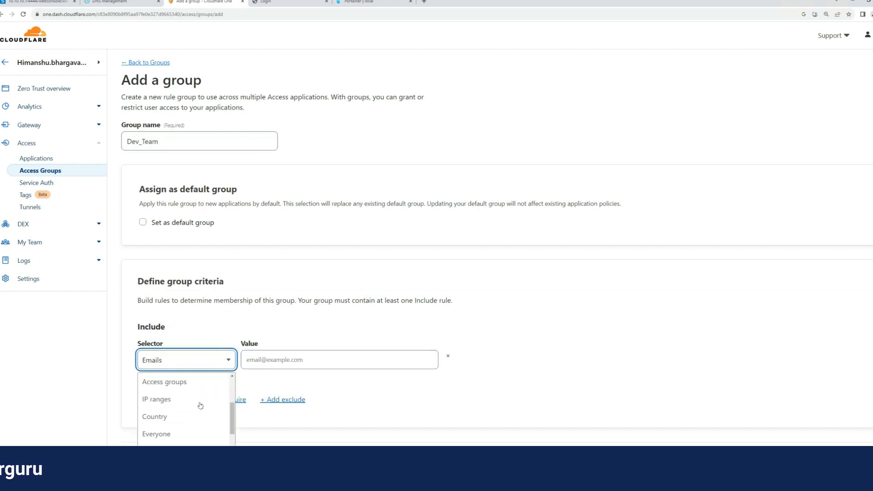
{"action": "scroll", "coordinate": [200, 405], "scroll_direction": "down", "scroll_amount": 1}
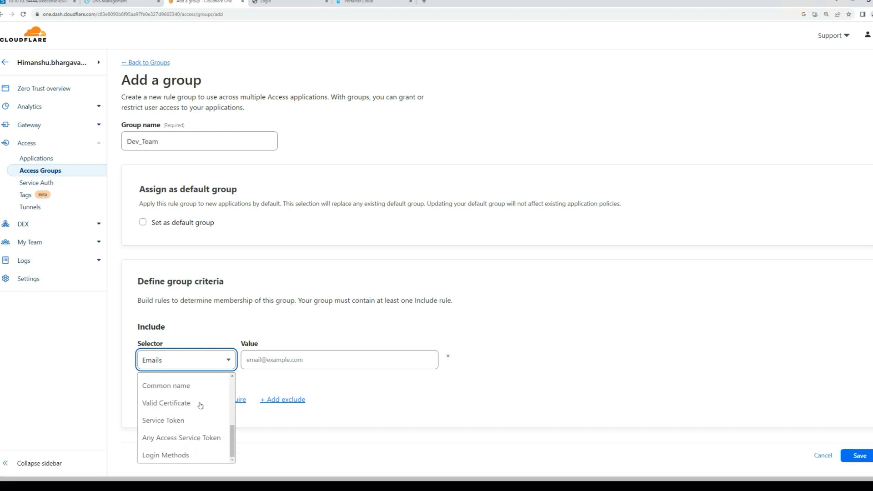
{"action": "scroll", "coordinate": [199, 409], "scroll_direction": "up", "scroll_amount": 6}
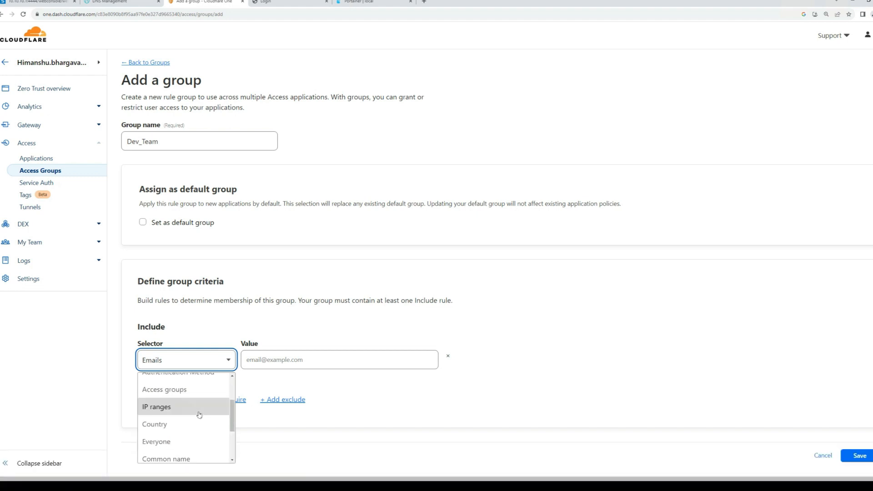
{"action": "left_click", "coordinate": [283, 359]}
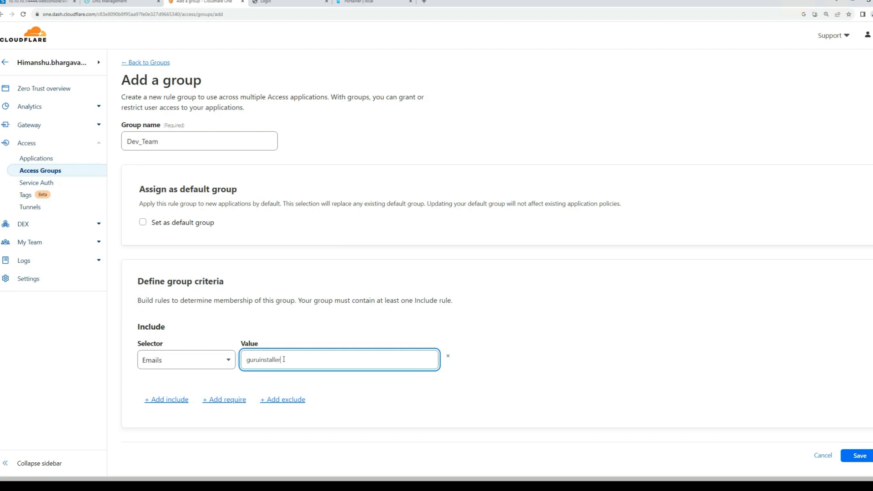
{"action": "key", "text": "Return"}
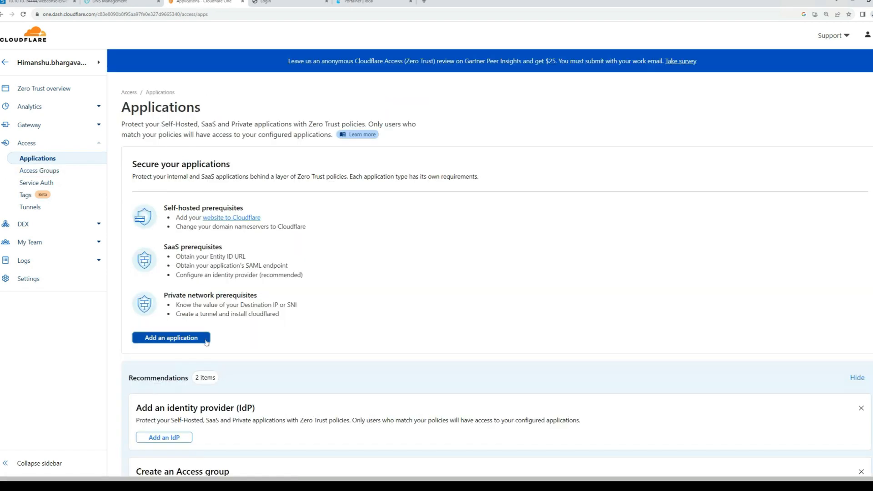
{"action": "left_click", "coordinate": [172, 340]}
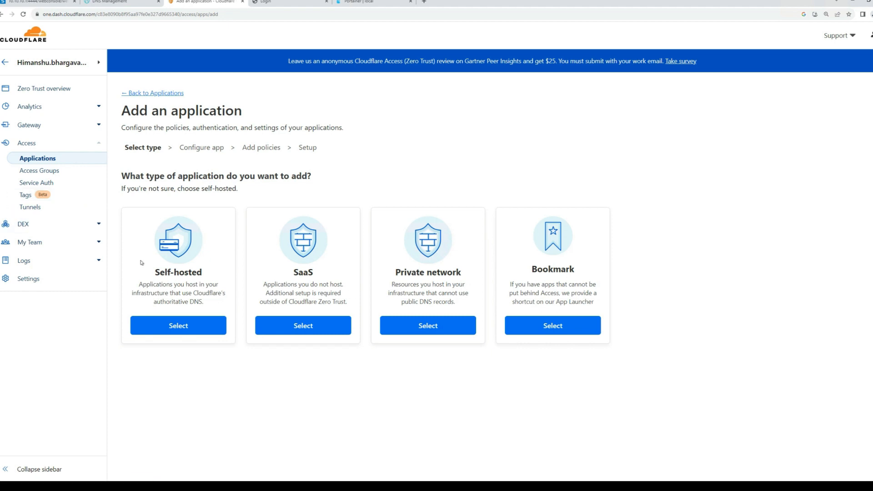
Add a self-hosted application and name it Jobcard
{"action": "left_click", "coordinate": [178, 325]}
{"action": "left_click", "coordinate": [195, 215]}
{"action": "left_click", "coordinate": [193, 249]}
{"action": "triple_click", "coordinate": [180, 215]}
{"action": "type", "text": "Jobcard"}
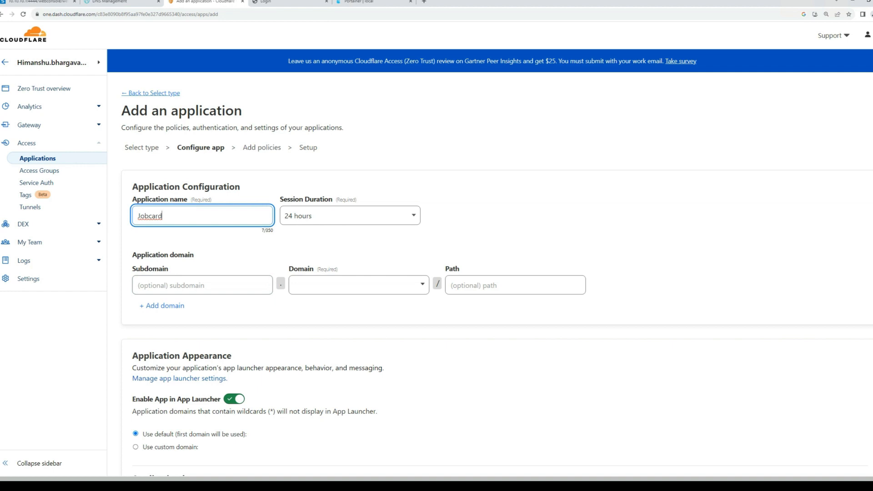
Set the application domain to subdomain jobcard on the asmiglobalsoftwares.in domain
{"action": "left_click", "coordinate": [197, 284]}
{"action": "type", "text": "jobcard"}
{"action": "key", "text": "Tab"}
{"action": "key", "text": "Return"}
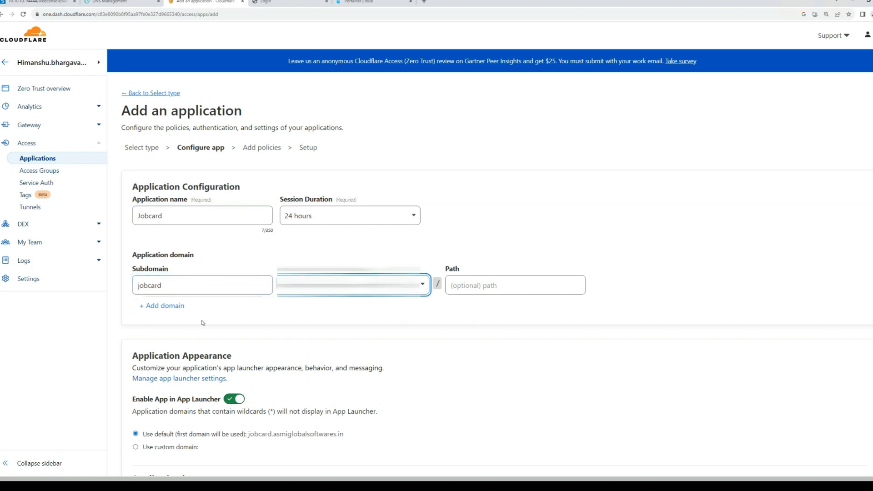
Choose a custom application logo and paste the logo image URL from the asmiglobalsoftwares.com site
{"action": "scroll", "coordinate": [283, 327], "scroll_direction": "down", "scroll_amount": 1}
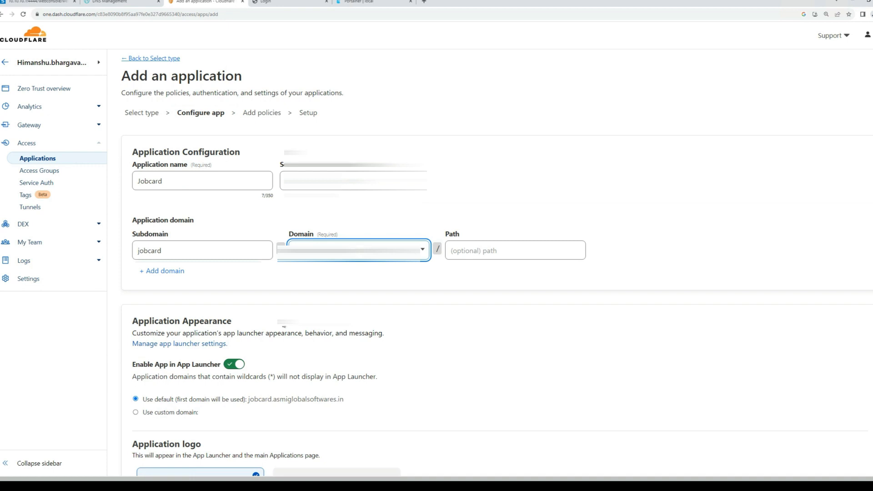
{"action": "scroll", "coordinate": [283, 327], "scroll_direction": "down", "scroll_amount": 3}
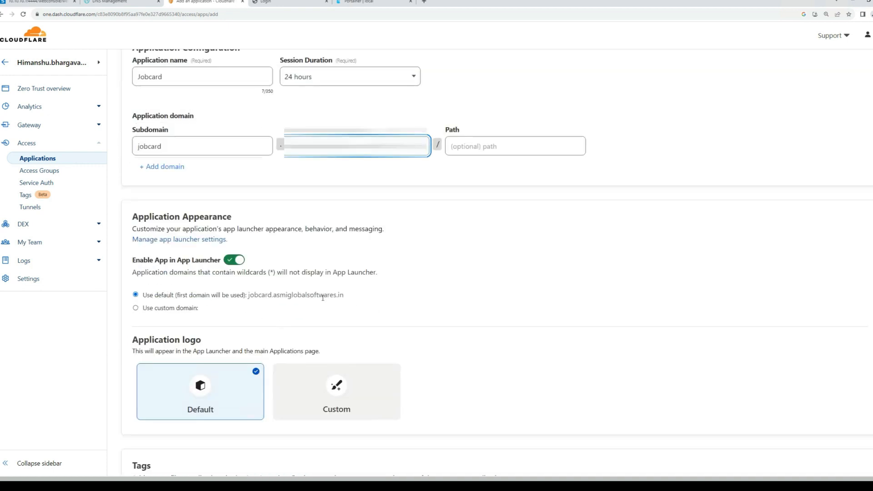
{"action": "scroll", "coordinate": [309, 316], "scroll_direction": "down", "scroll_amount": 1}
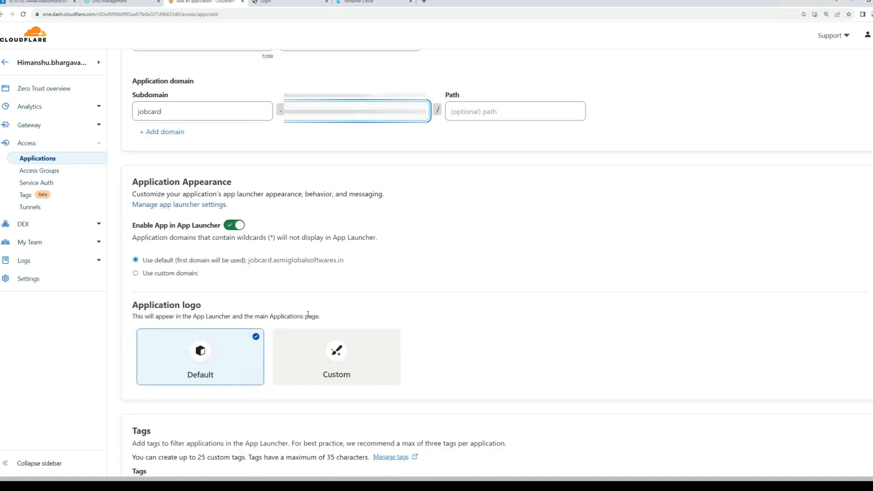
{"action": "scroll", "coordinate": [308, 316], "scroll_direction": "down", "scroll_amount": 2}
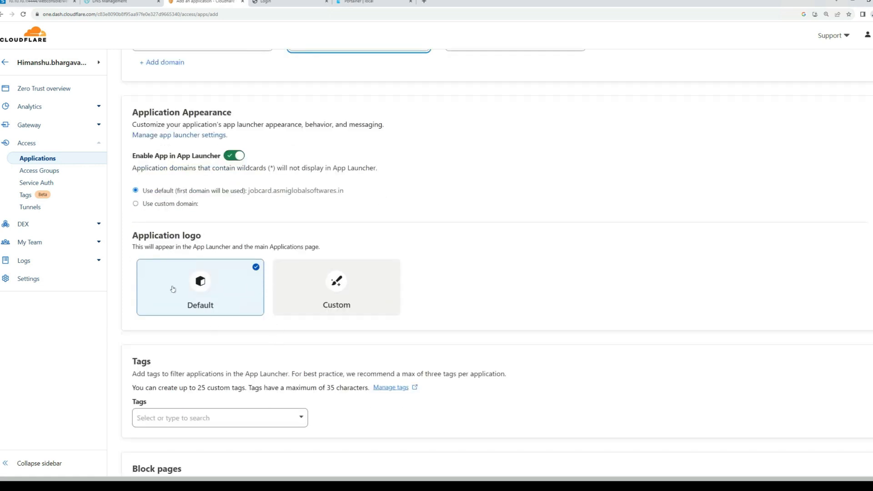
{"action": "left_click", "coordinate": [346, 284]}
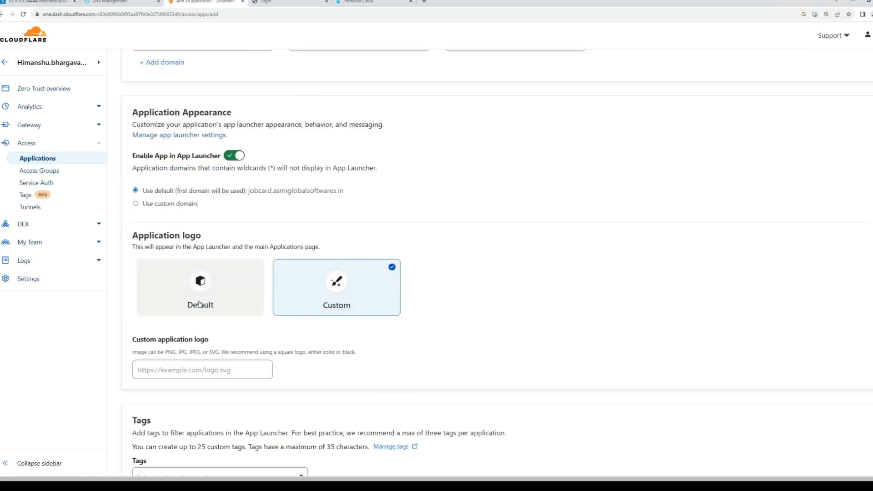
{"action": "key", "text": "ctrl+v"}
Continue to the policies step, name the policy jobcard and assign the Dev_Team group
{"action": "scroll", "coordinate": [395, 353], "scroll_direction": "down", "scroll_amount": 7}
{"action": "scroll", "coordinate": [394, 354], "scroll_direction": "down", "scroll_amount": 1}
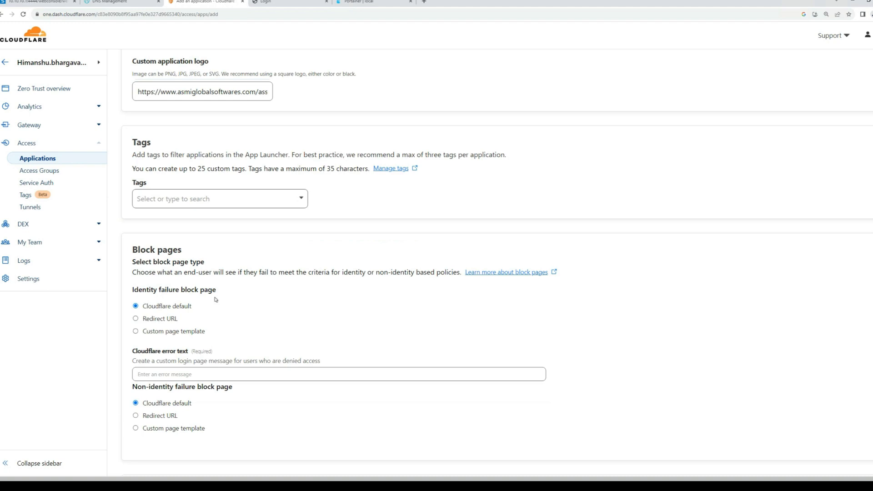
{"action": "scroll", "coordinate": [276, 355], "scroll_direction": "down", "scroll_amount": 6}
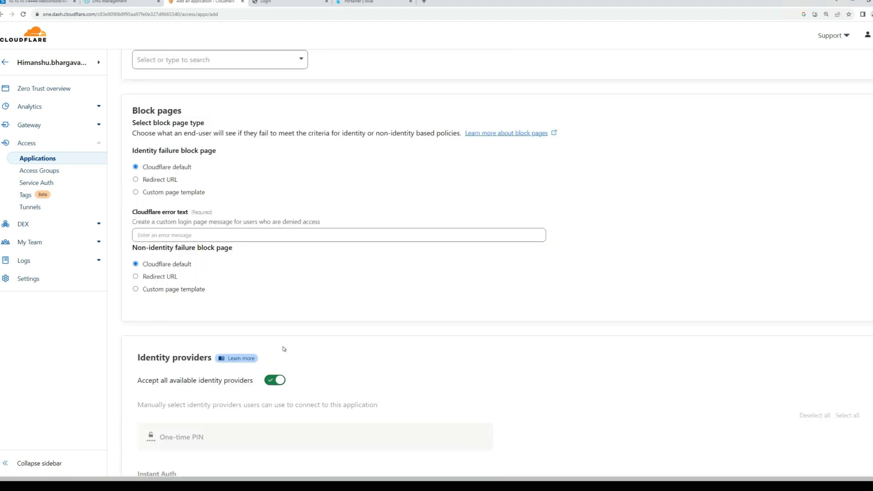
{"action": "scroll", "coordinate": [283, 346], "scroll_direction": "down", "scroll_amount": 1}
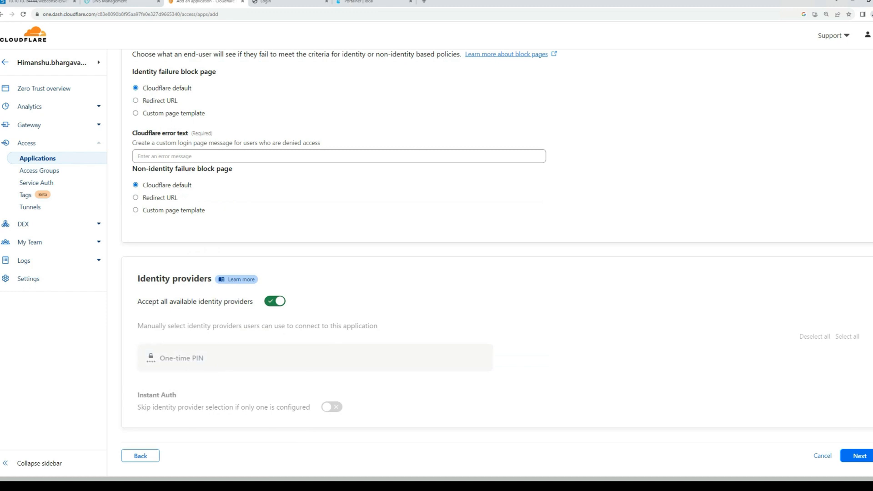
{"action": "left_click", "coordinate": [852, 456]}
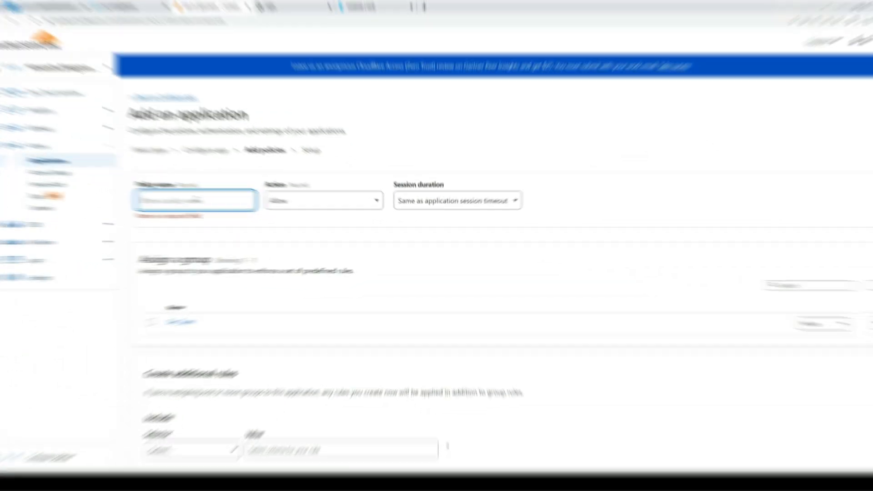
{"action": "type", "text": "bcard"}
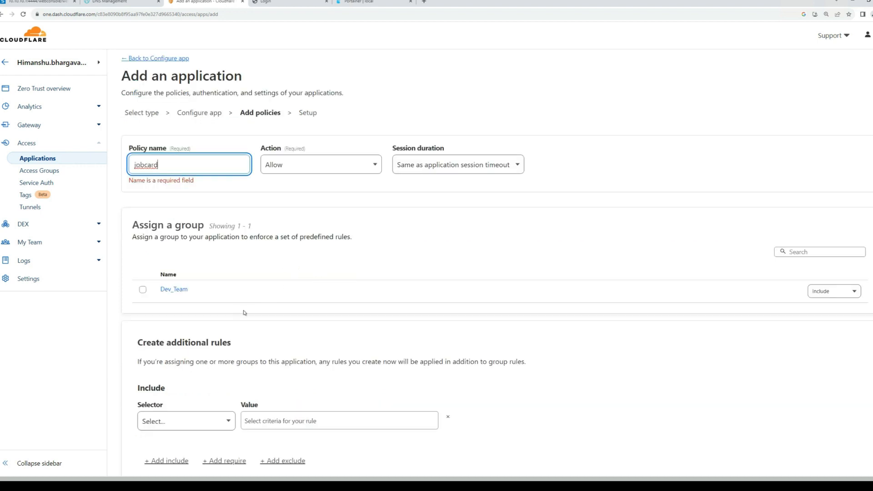
{"action": "left_click", "coordinate": [143, 289]}
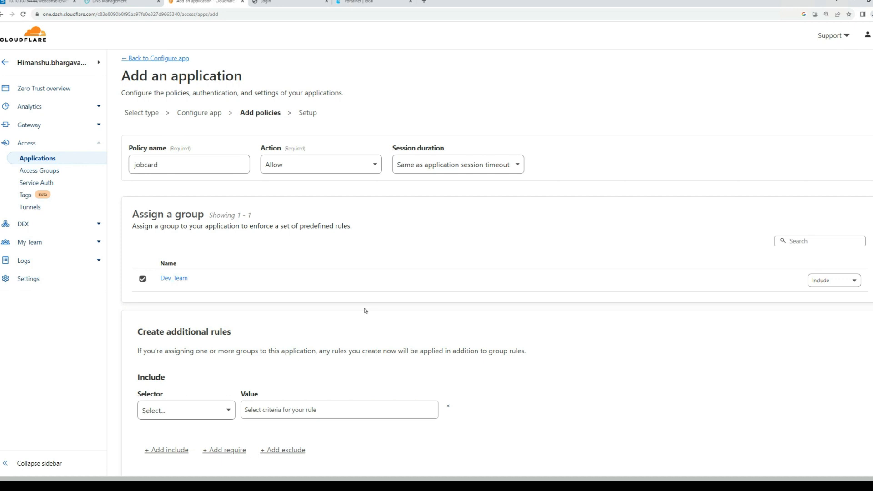
Add an additional include rule using the Emails selector with the user's e-mail address
{"action": "scroll", "coordinate": [366, 311], "scroll_direction": "down", "scroll_amount": 2}
{"action": "left_click", "coordinate": [224, 311]}
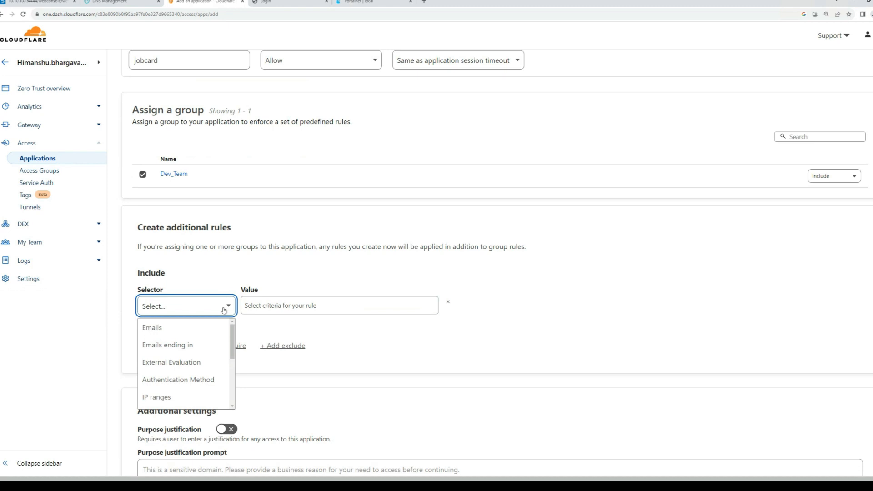
{"action": "left_click", "coordinate": [186, 328]}
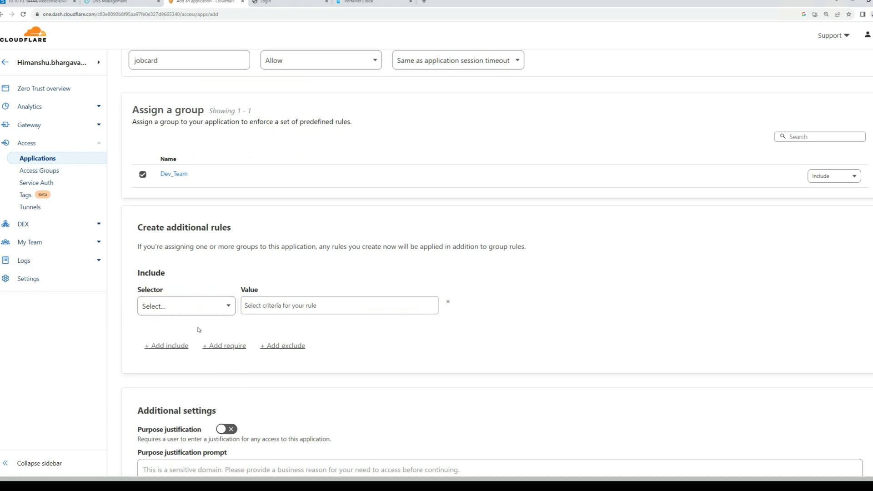
{"action": "left_click", "coordinate": [303, 306]}
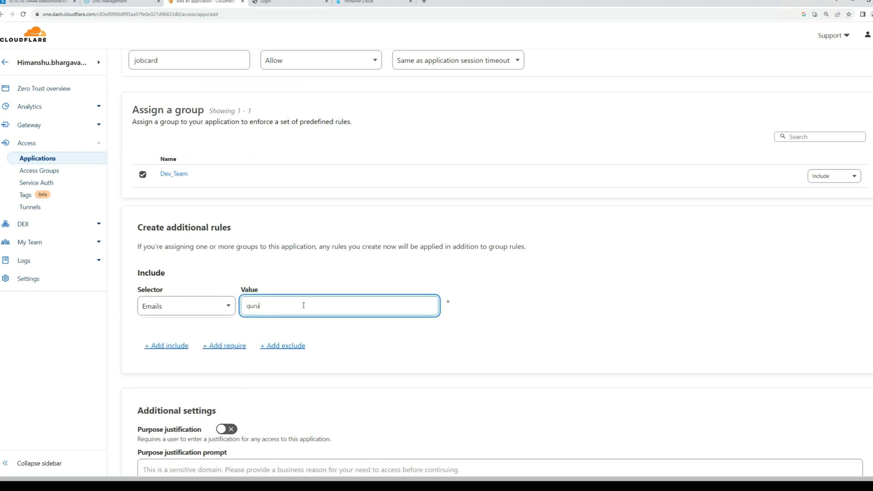
{"action": "left_click", "coordinate": [400, 357]}
{"action": "scroll", "coordinate": [400, 357], "scroll_direction": "down", "scroll_amount": 1}
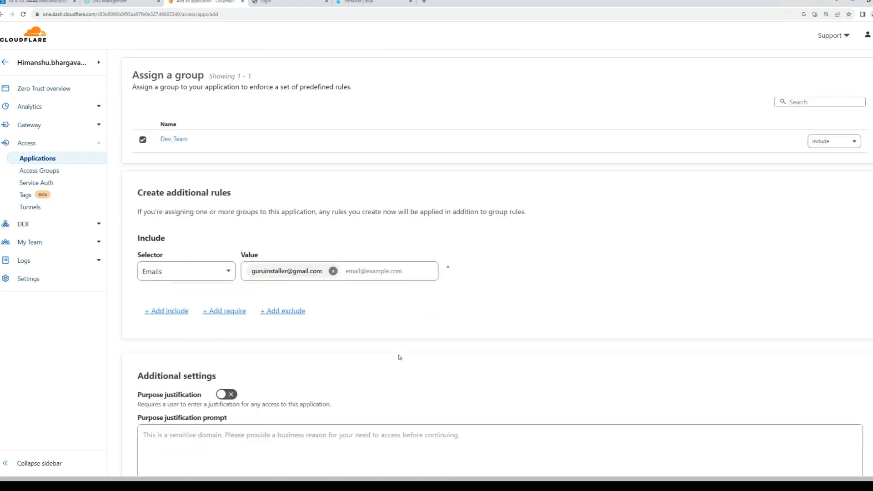
Finish adding the Jobcard application and open its policies for review
{"action": "scroll", "coordinate": [373, 338], "scroll_direction": "down", "scroll_amount": 2}
{"action": "scroll", "coordinate": [373, 339], "scroll_direction": "down", "scroll_amount": 2}
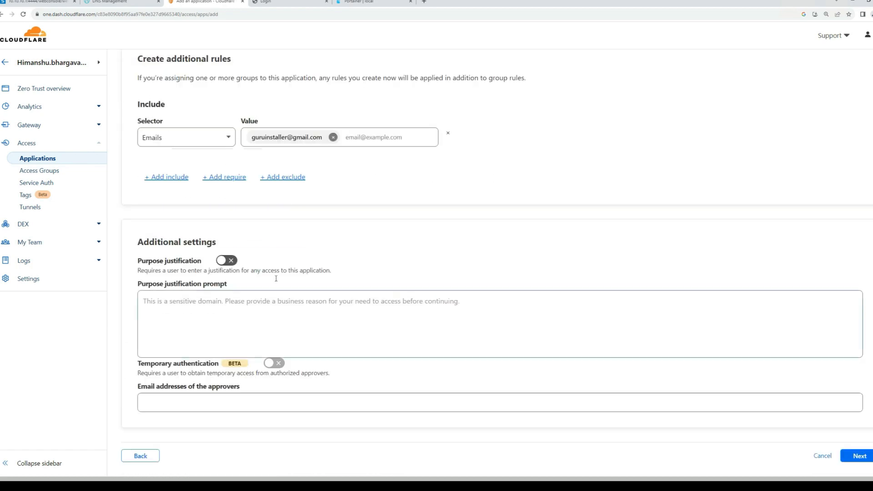
{"action": "left_click", "coordinate": [853, 456]}
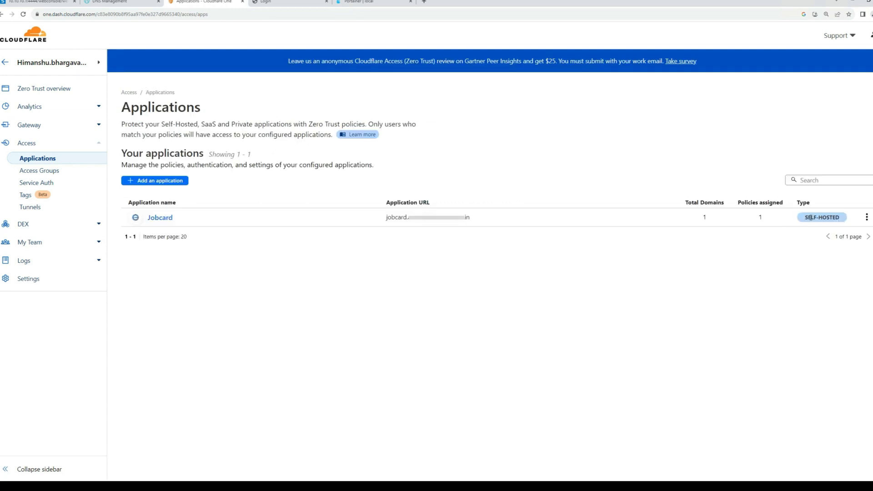
{"action": "left_click", "coordinate": [866, 217]}
{"action": "left_click", "coordinate": [850, 235]}
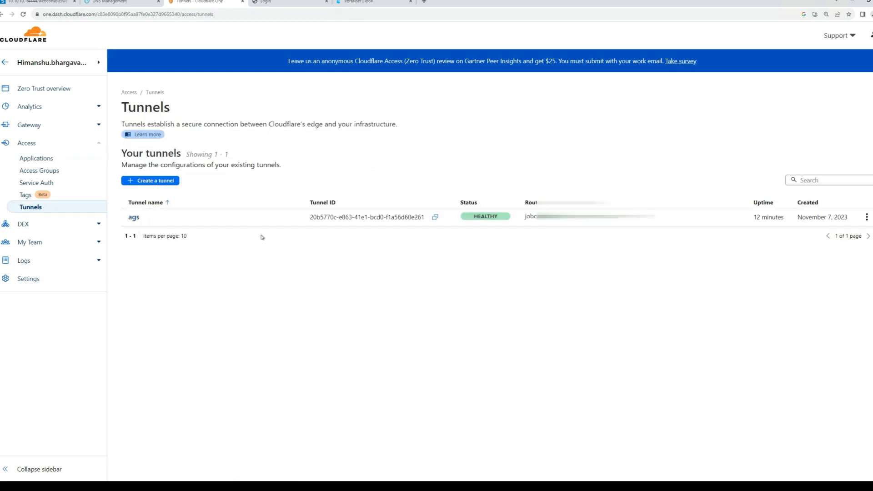
Open the ags tunnel's public hostnames and visit the jobcard hostname's URL in the browser
{"action": "left_click", "coordinate": [282, 217]}
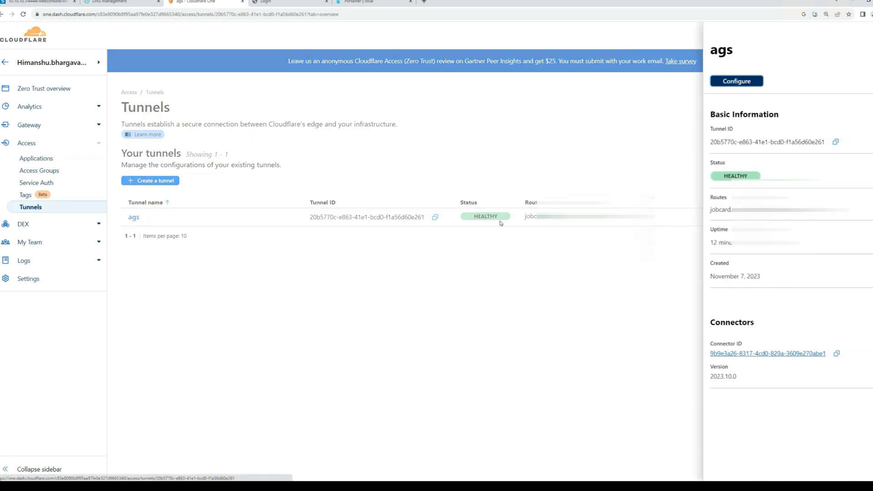
{"action": "left_click", "coordinate": [736, 81]}
{"action": "left_click", "coordinate": [211, 139]}
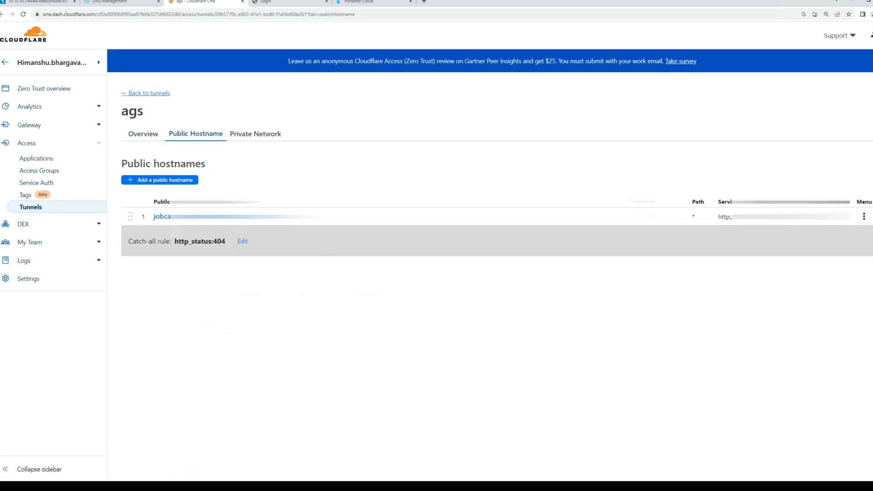
{"action": "left_click", "coordinate": [863, 216]}
{"action": "left_click", "coordinate": [728, 216]}
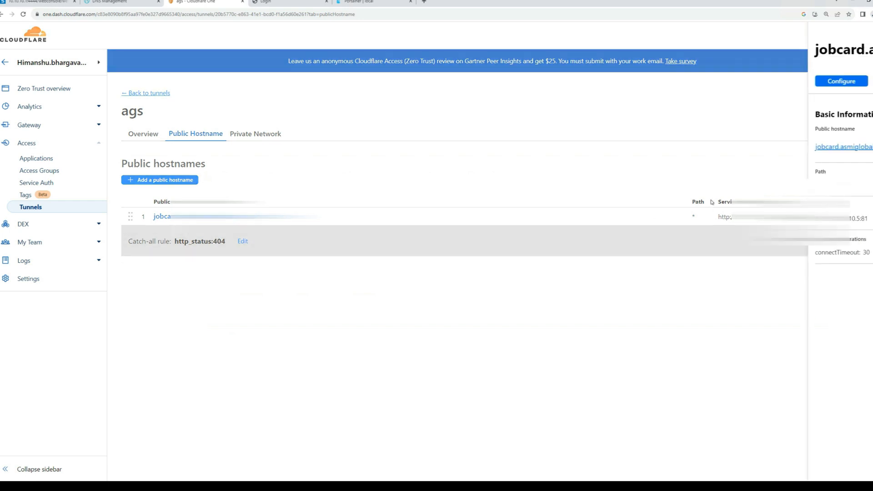
{"action": "left_click", "coordinate": [683, 148]}
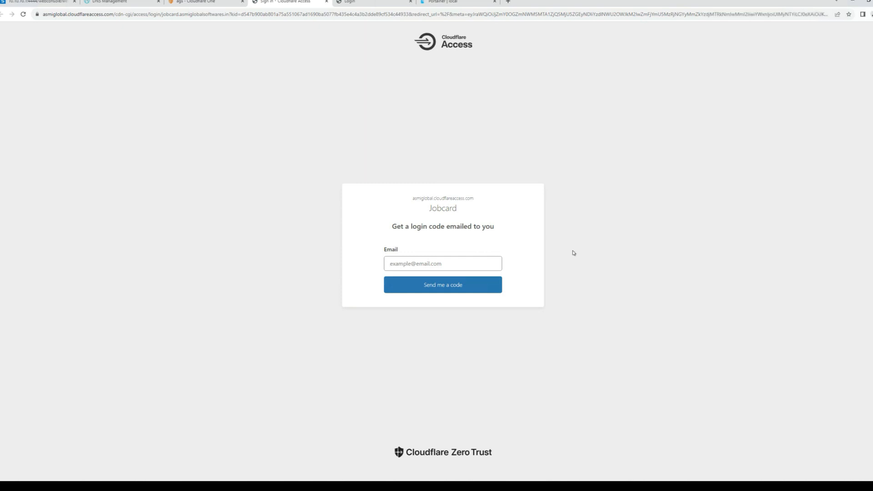
Enter the user's e-mail address on the Jobcard login page and request a login code
{"action": "left_click", "coordinate": [449, 288]}
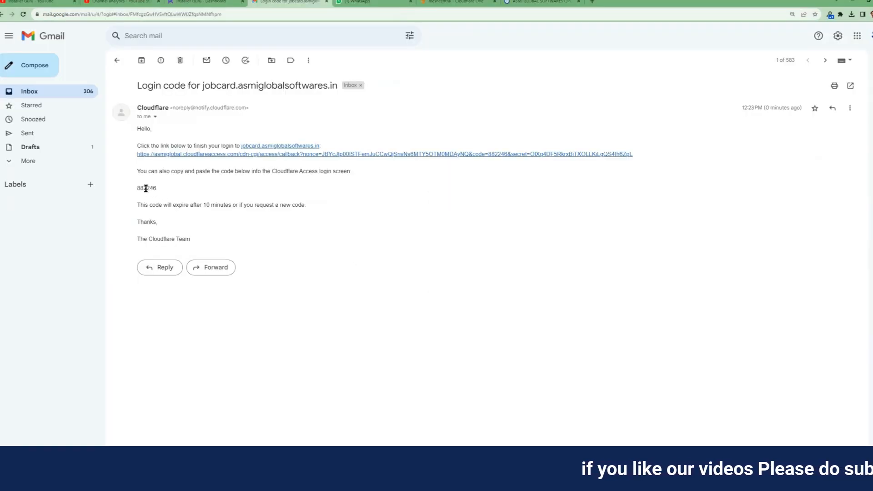
Enter the emailed verification code and sign in to Jobcard
{"action": "double_click", "coordinate": [145, 188]}
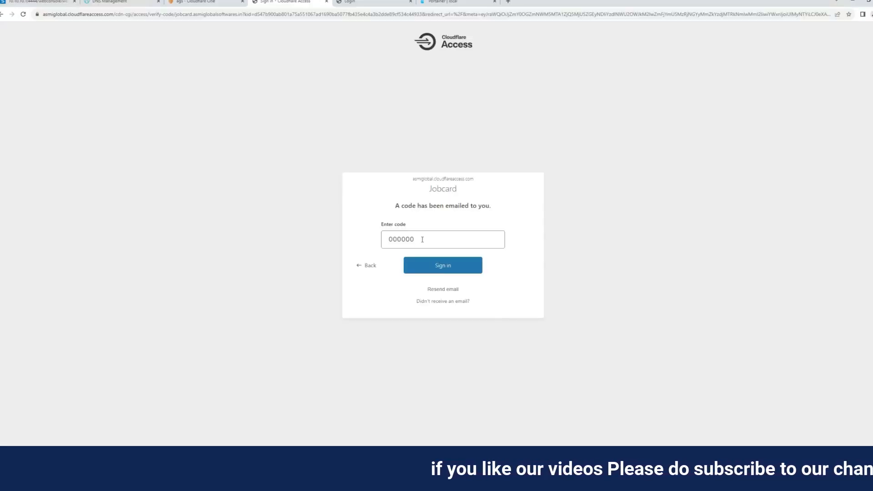
{"action": "left_click", "coordinate": [442, 265]}
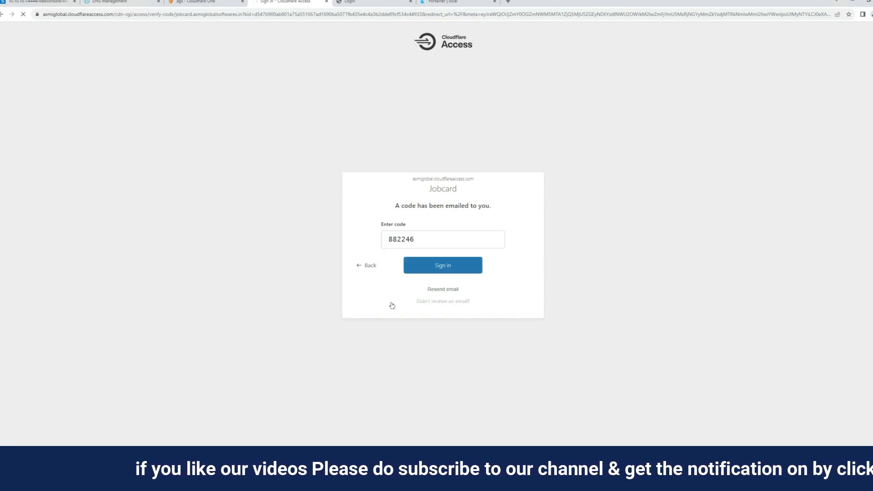